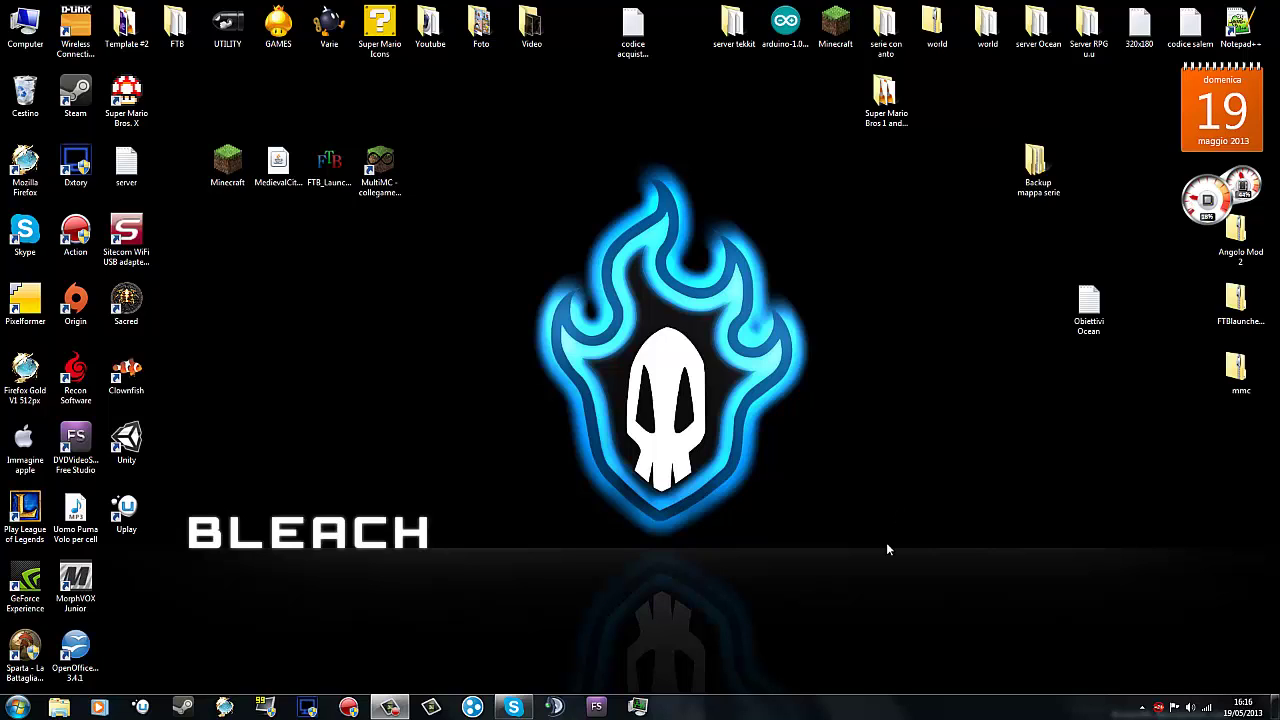
# Move the Super Mario Bros and Backup mappa serie folders into the right-hand icon column
pyautogui.moveTo(822, 530); pyautogui.dragTo(755, 470)
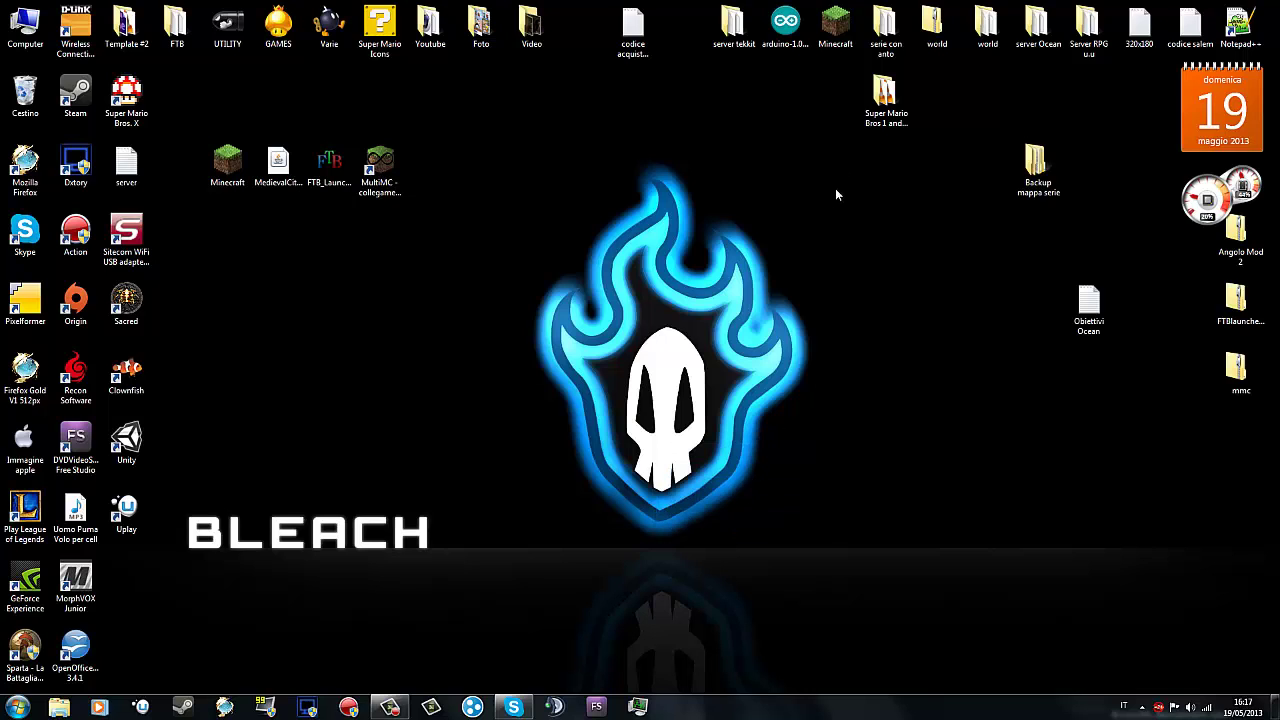
pyautogui.moveTo(831, 171); pyautogui.dragTo(491, 541)
pyautogui.moveTo(887, 97); pyautogui.dragTo(1090, 80)
pyautogui.moveTo(1035, 165); pyautogui.dragTo(1085, 195)
pyautogui.click(852, 204)
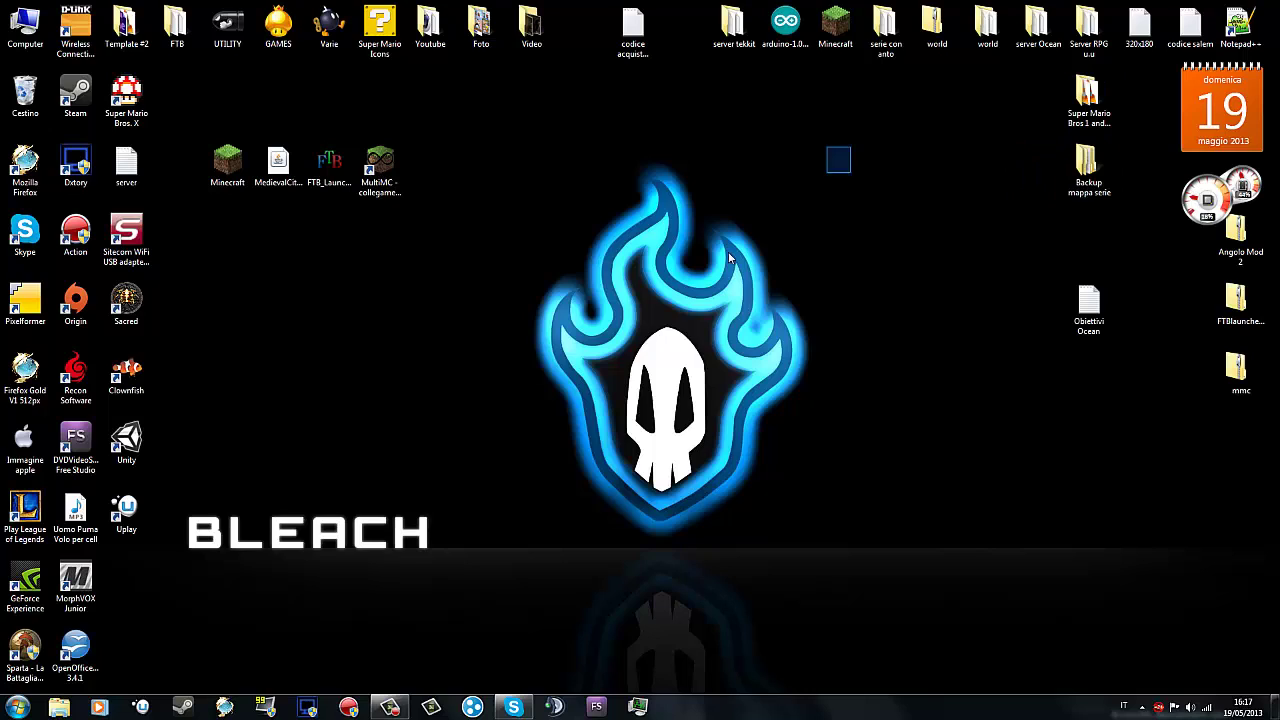
# Rearrange the remaining desktop icons, select the MultiMC shortcut and bring up the Start menu
pyautogui.moveTo(728, 251); pyautogui.dragTo(497, 544)
pyautogui.moveTo(501, 215); pyautogui.dragTo(829, 506)
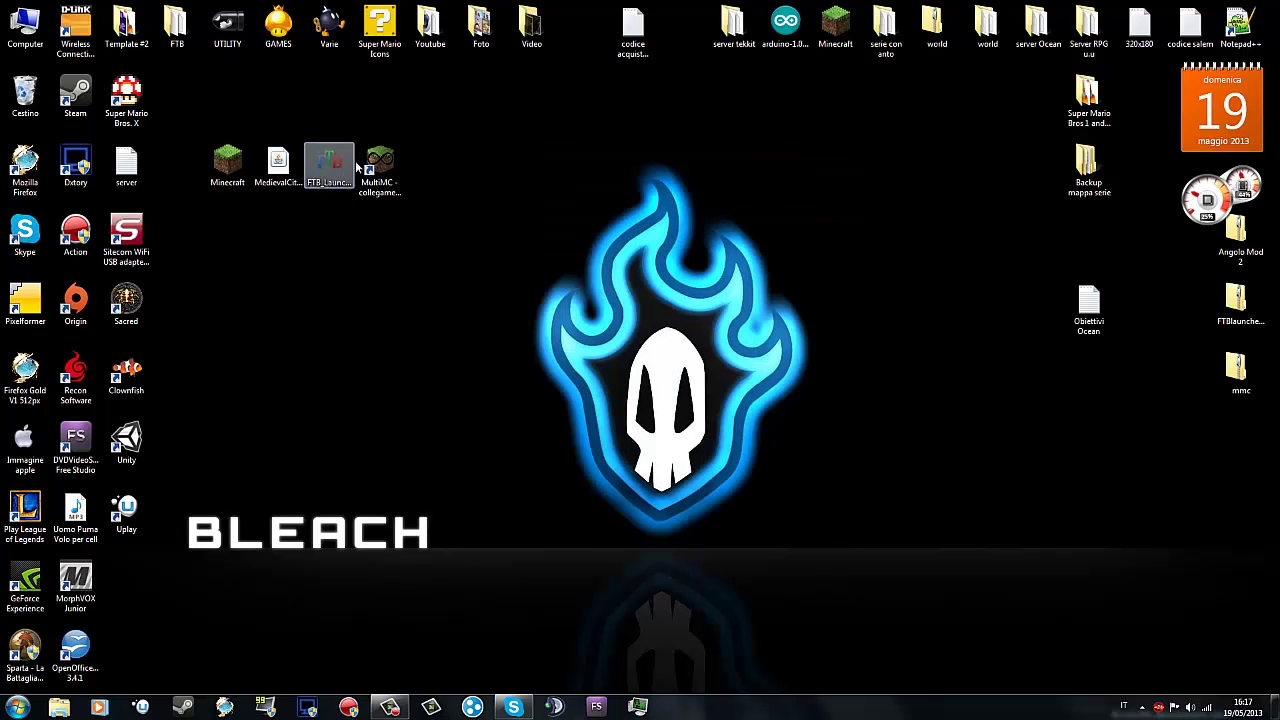
pyautogui.click(397, 160)
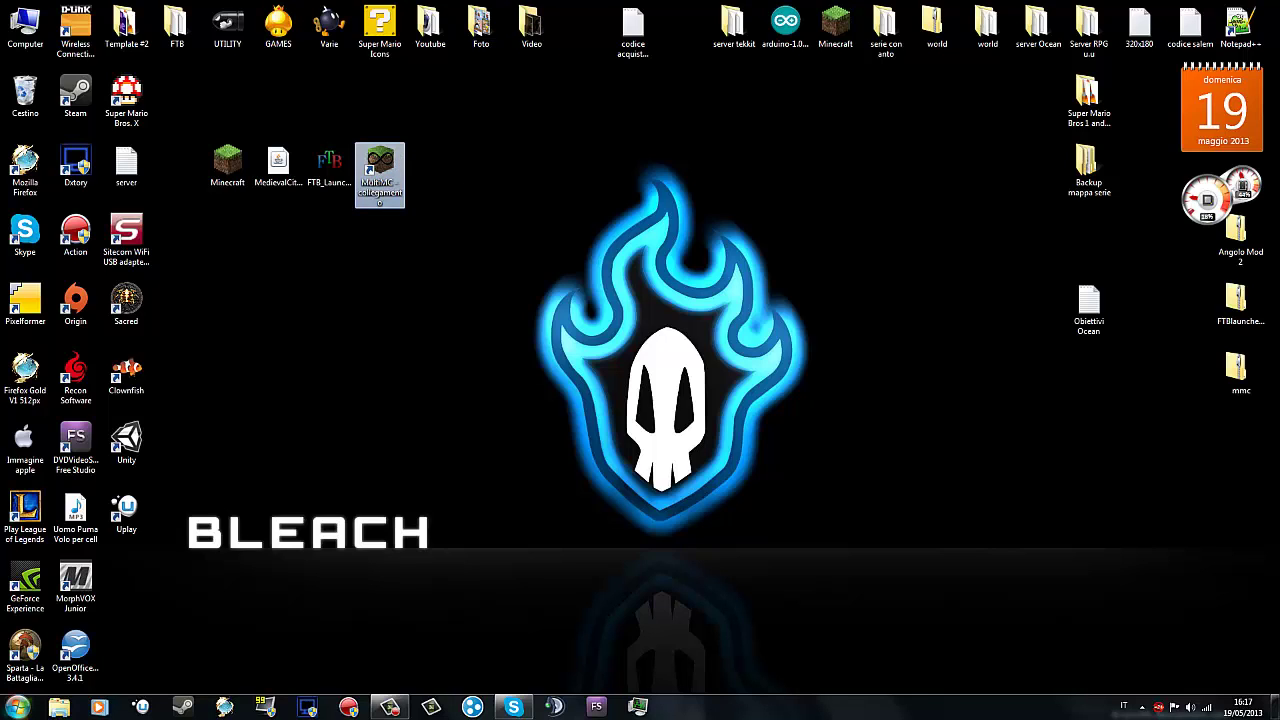
pyautogui.click(18, 707)
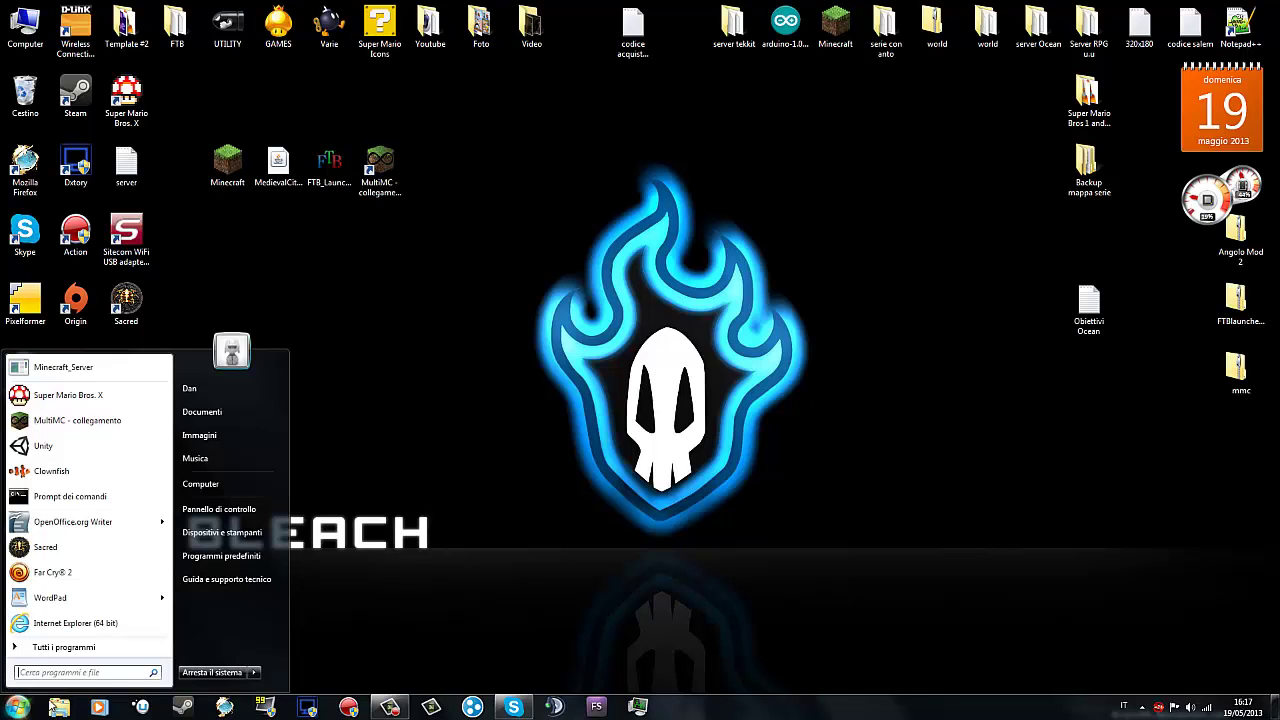
# Open %appdata, look at the .minecraft folder in Roaming, then close the Explorer window
pyautogui.write('%appdata')
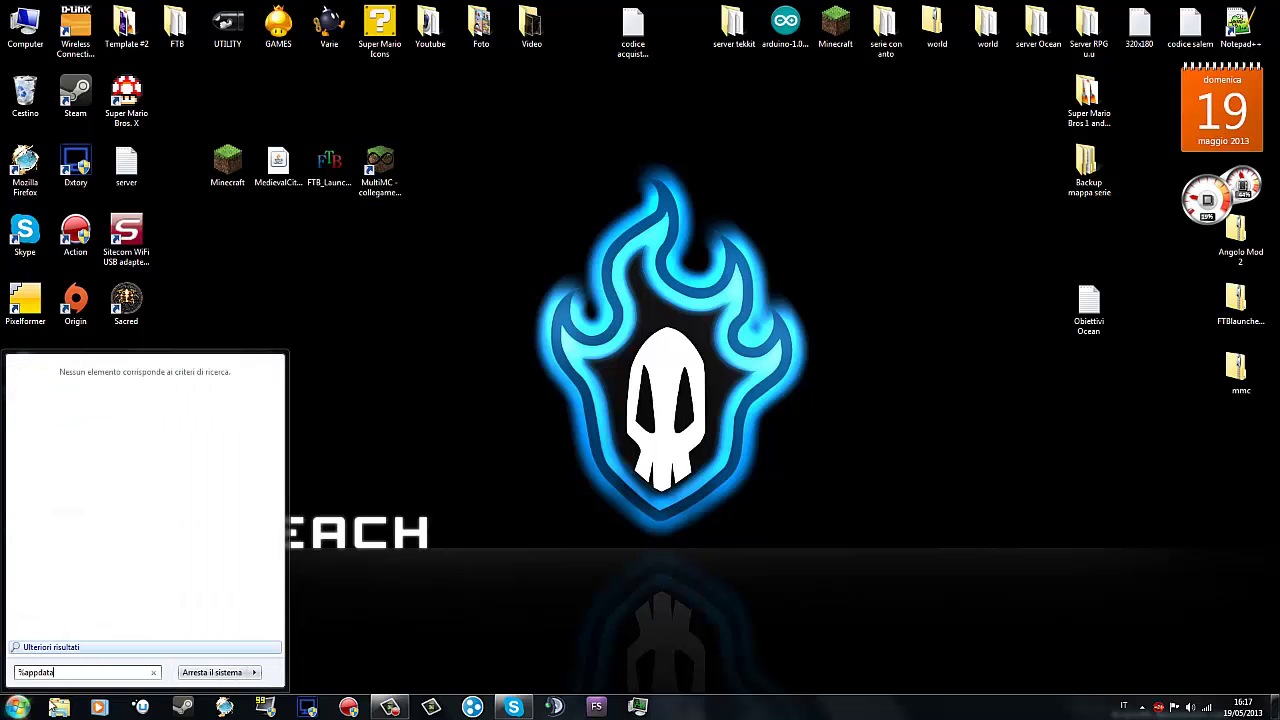
pyautogui.press('Return')
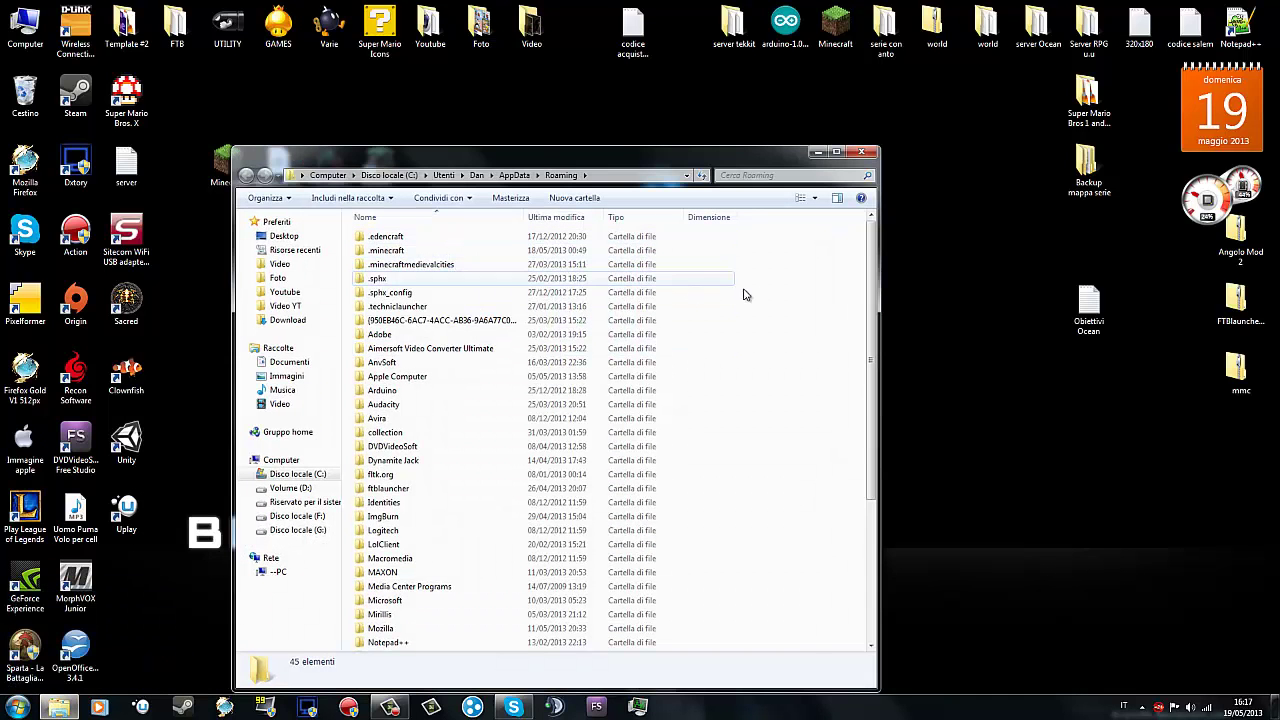
pyautogui.click(408, 252)
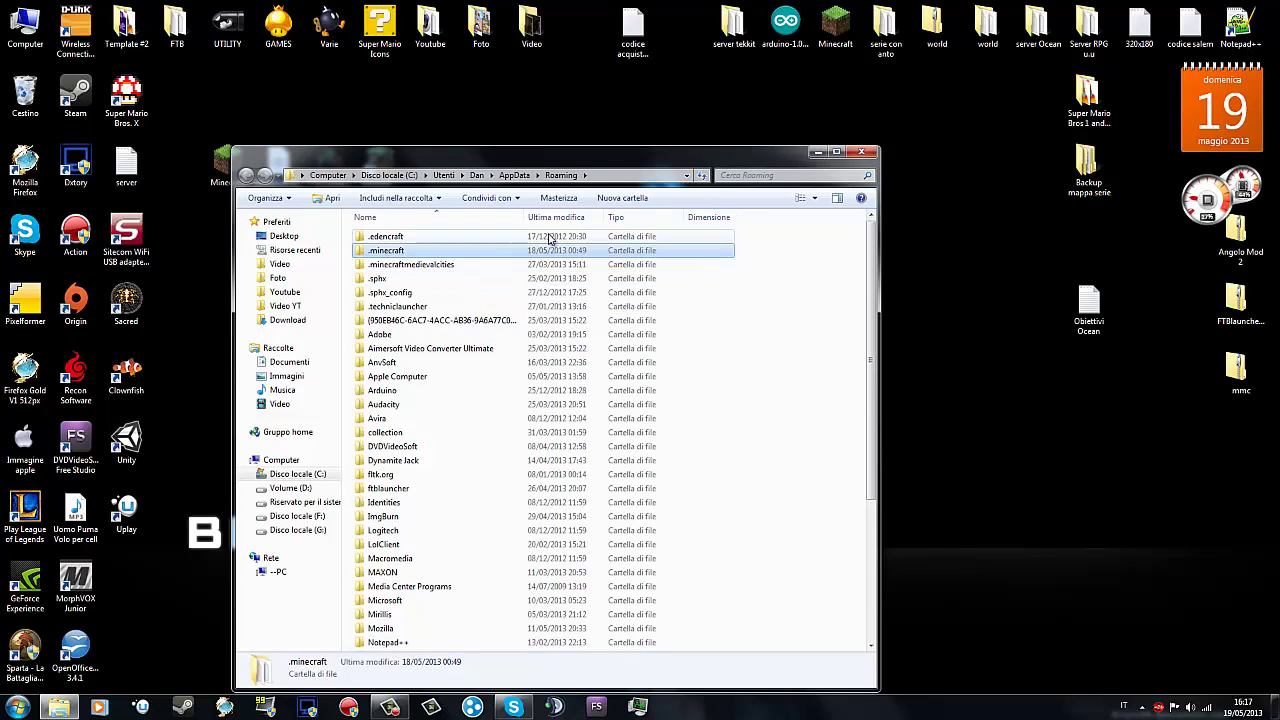
pyautogui.click(861, 153)
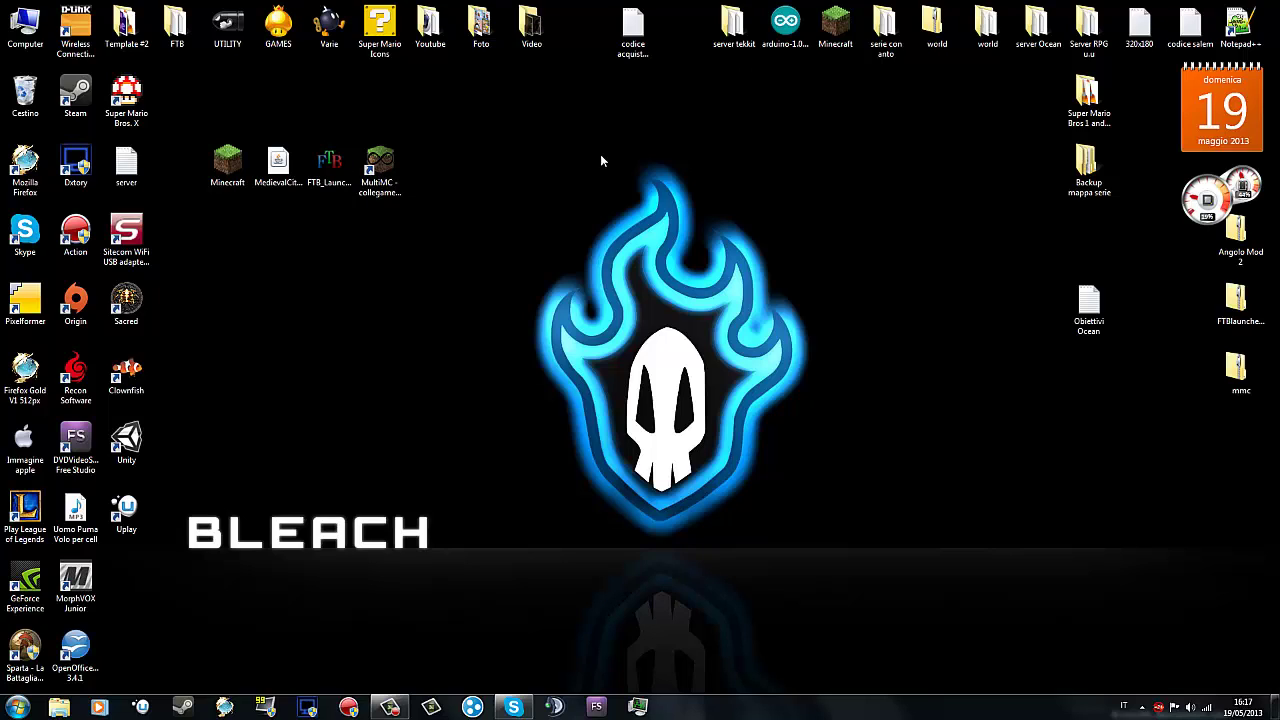
# Launch MultiMC from its desktop shortcut
pyautogui.moveTo(341, 116)
pyautogui.mouseDown()
pyautogui.moveTo(385, 146)
pyautogui.moveTo(403, 180)
pyautogui.moveTo(356, 128)
pyautogui.mouseUp()
pyautogui.click(396, 170)
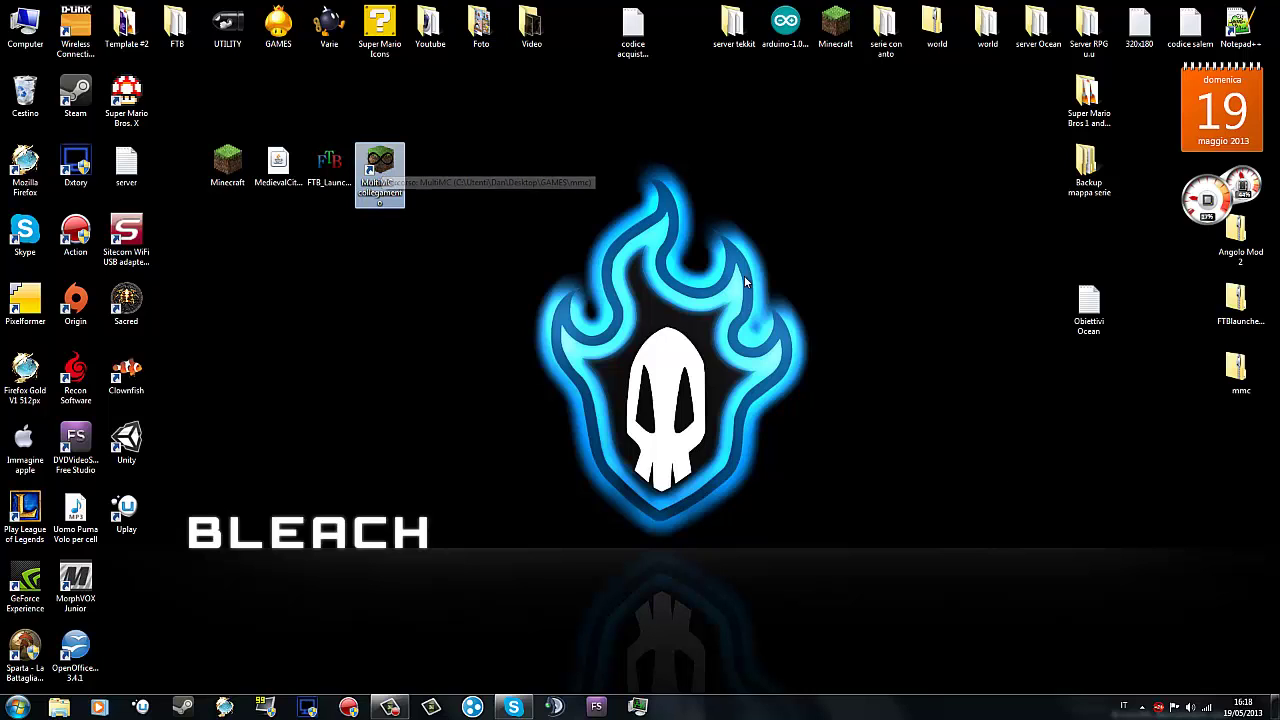
pyautogui.doubleClick(394, 168)
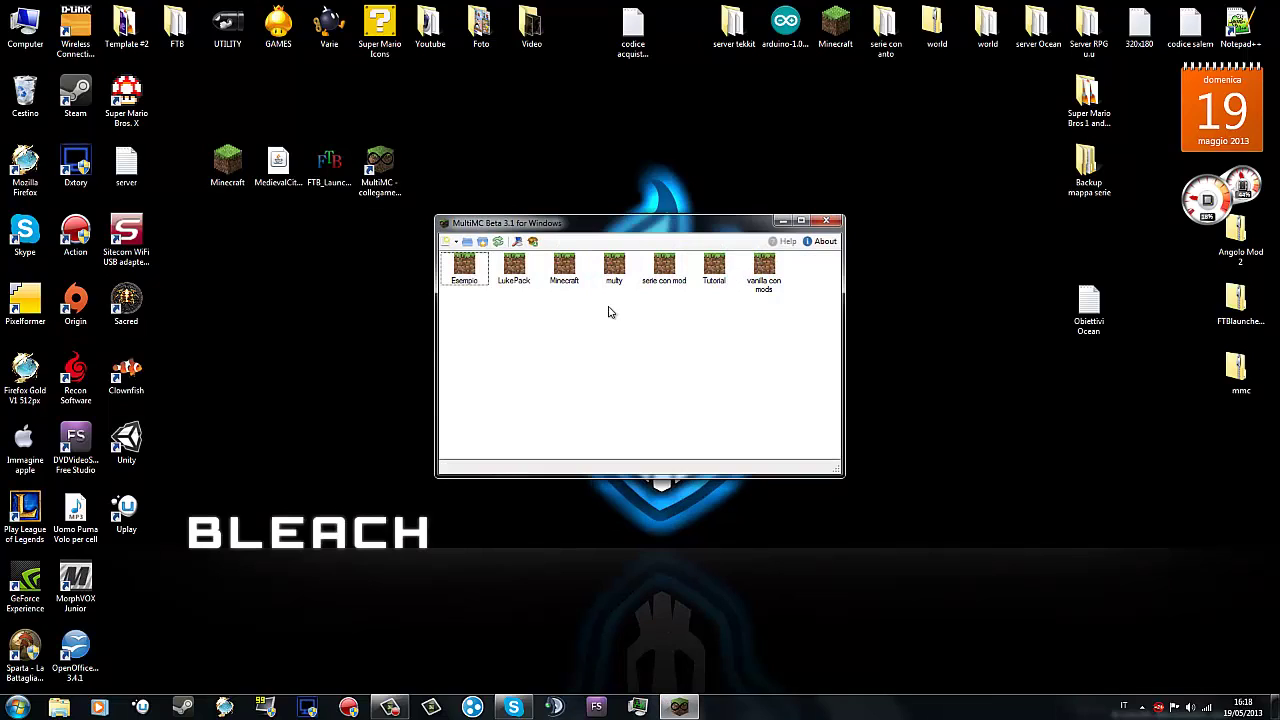
# Delete the Esempio instance and confirm the Really? prompt, leaving six instances
pyautogui.click(468, 284)
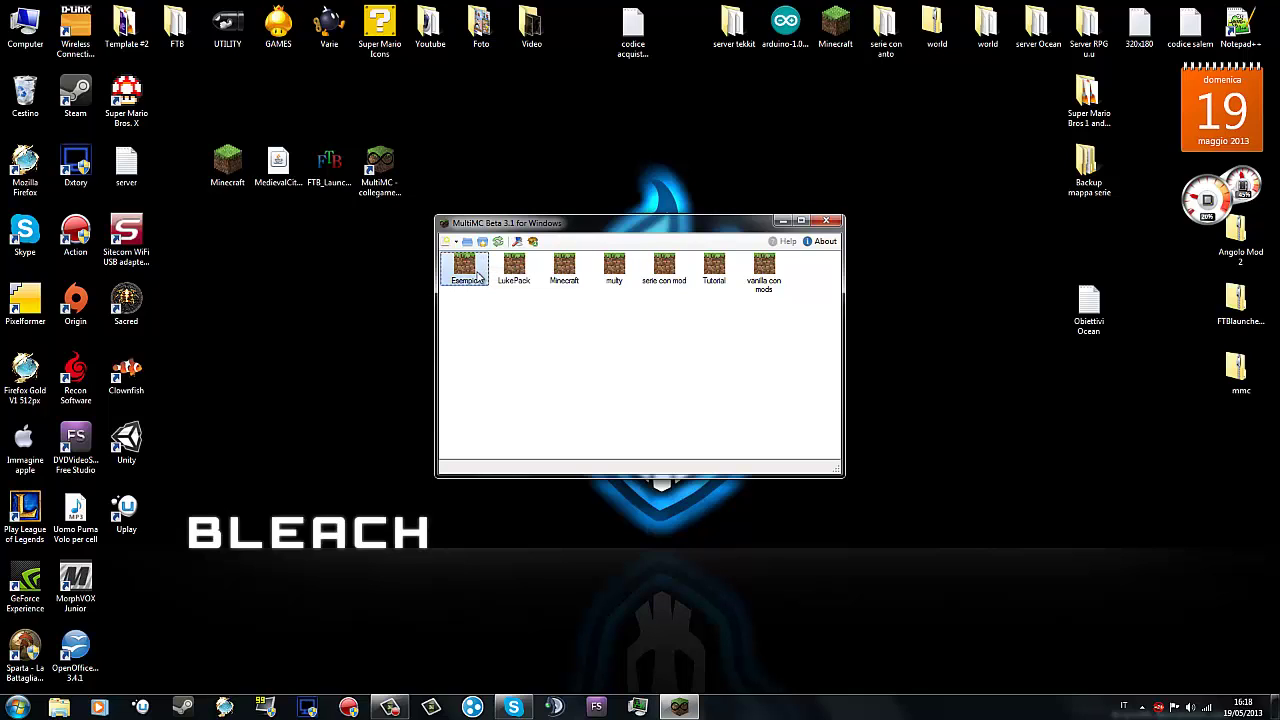
pyautogui.rightClick(479, 276)
pyautogui.click(530, 409)
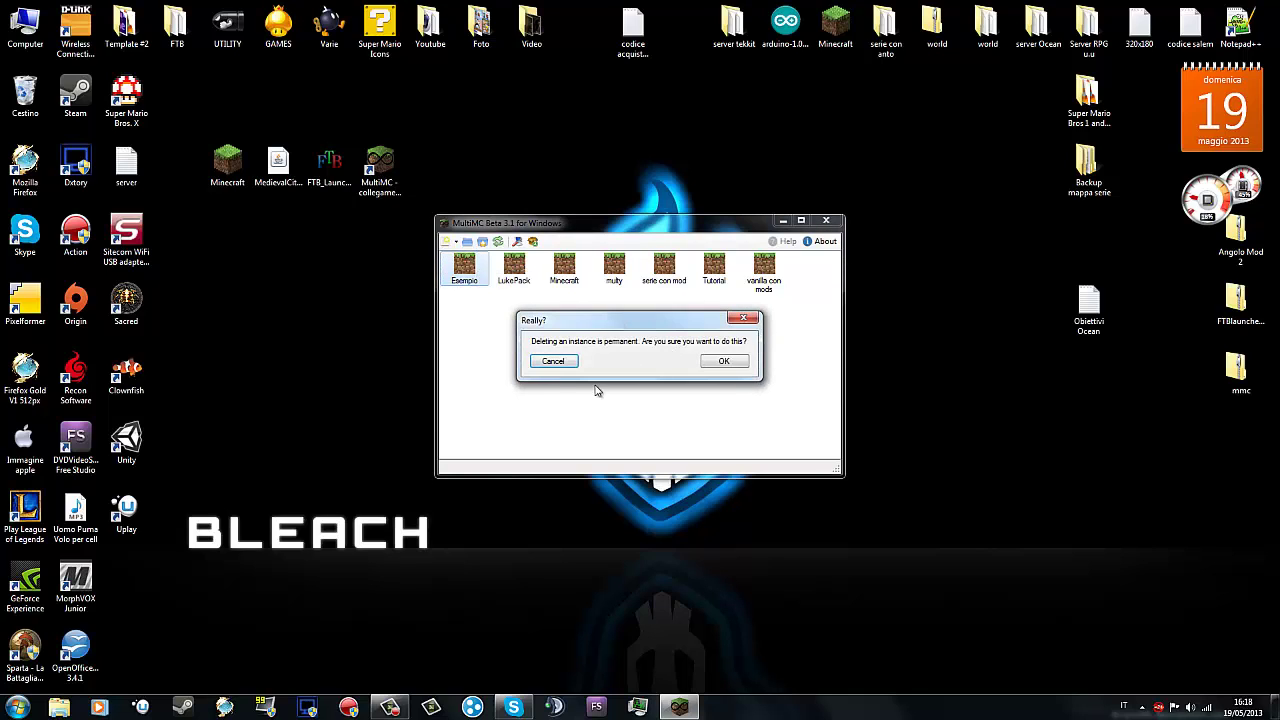
pyautogui.click(724, 361)
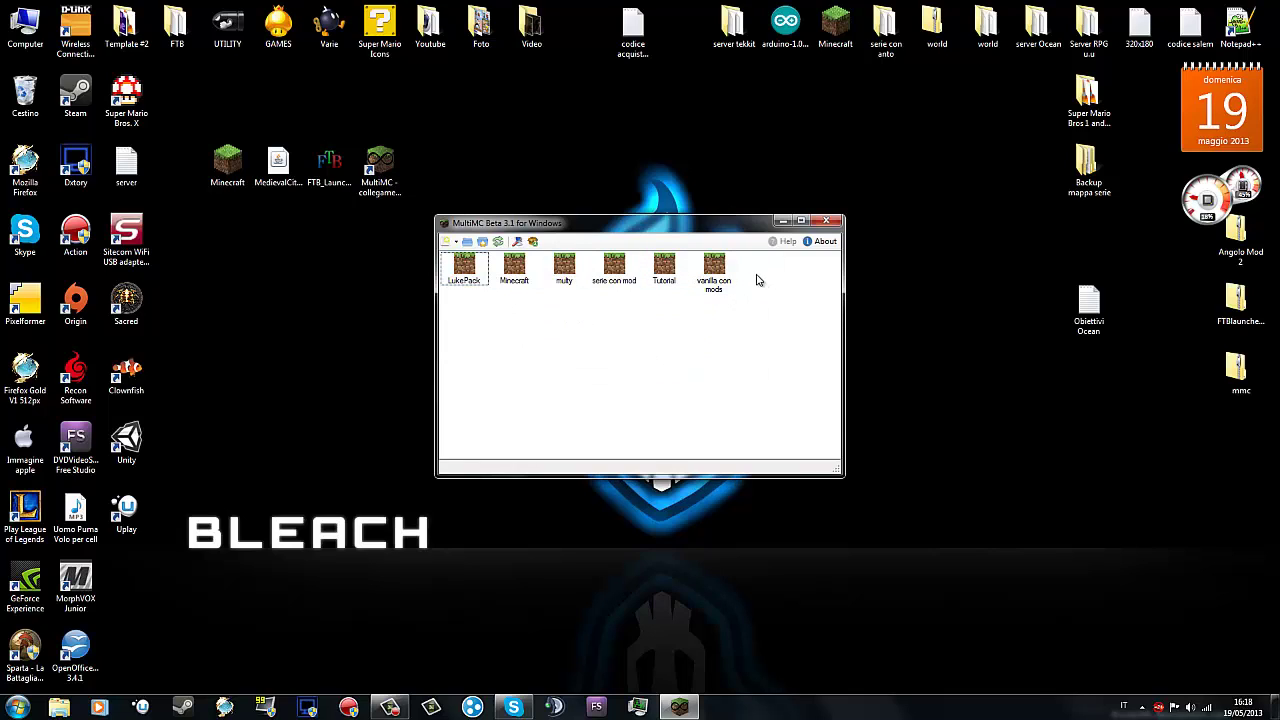
pyautogui.click(607, 276)
# Add a new instance named Esempio and open its folder with View Folder
pyautogui.click(447, 243)
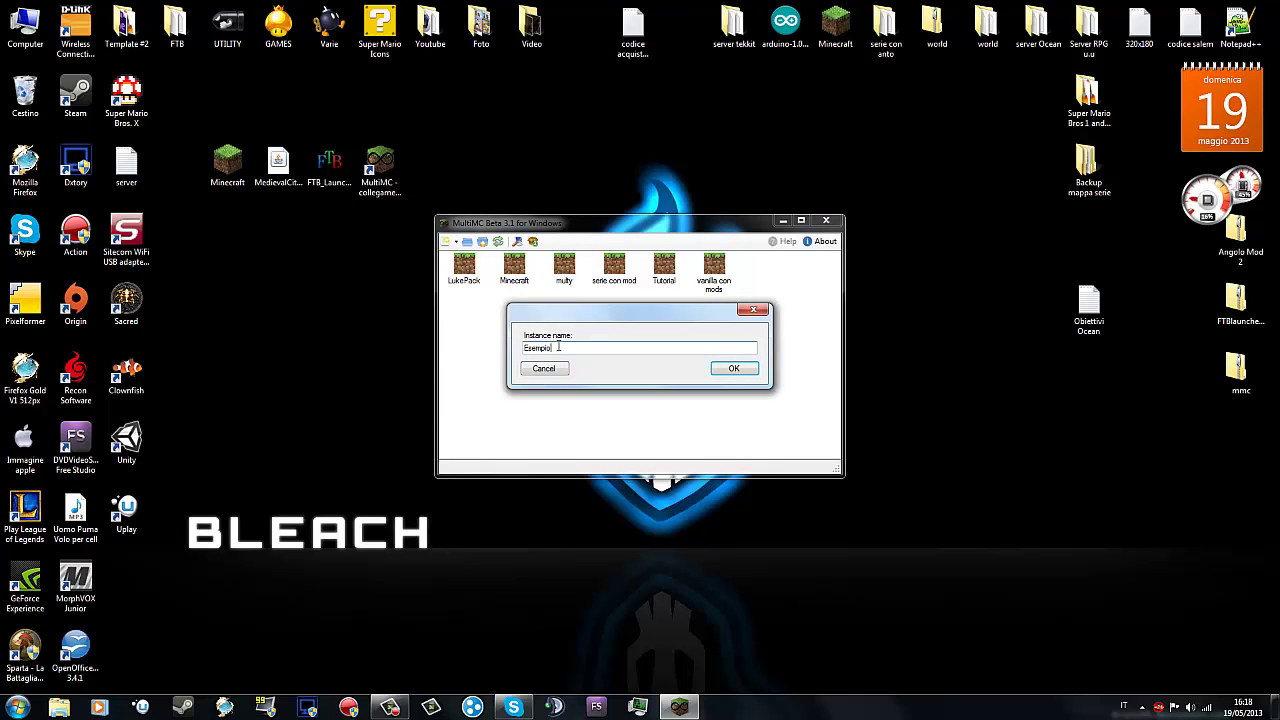
pyautogui.press('Return')
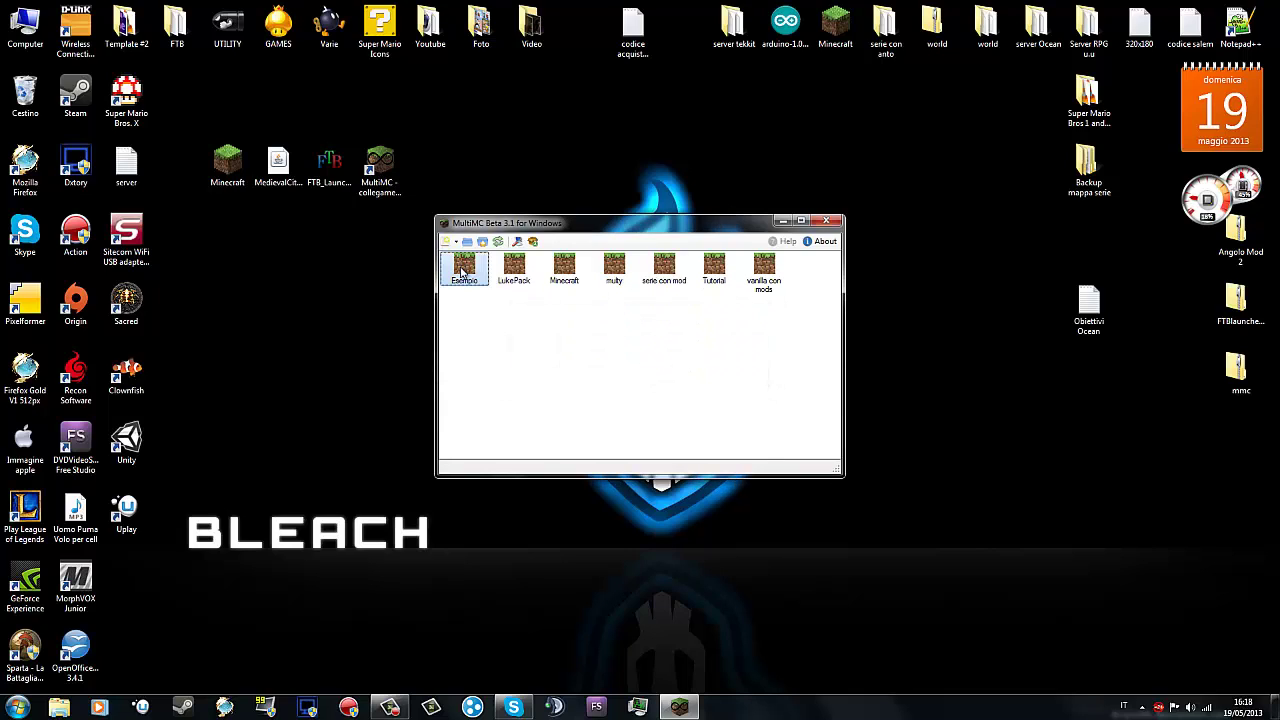
pyautogui.rightClick(468, 264)
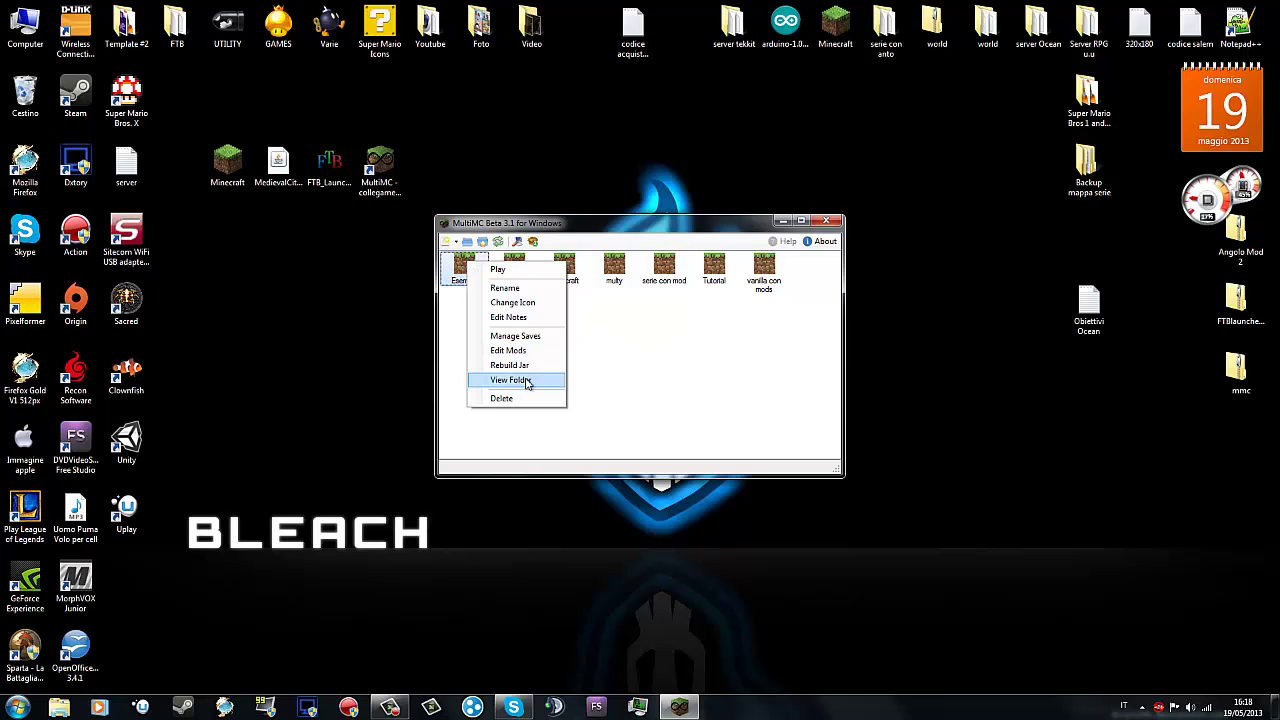
pyautogui.click(605, 360)
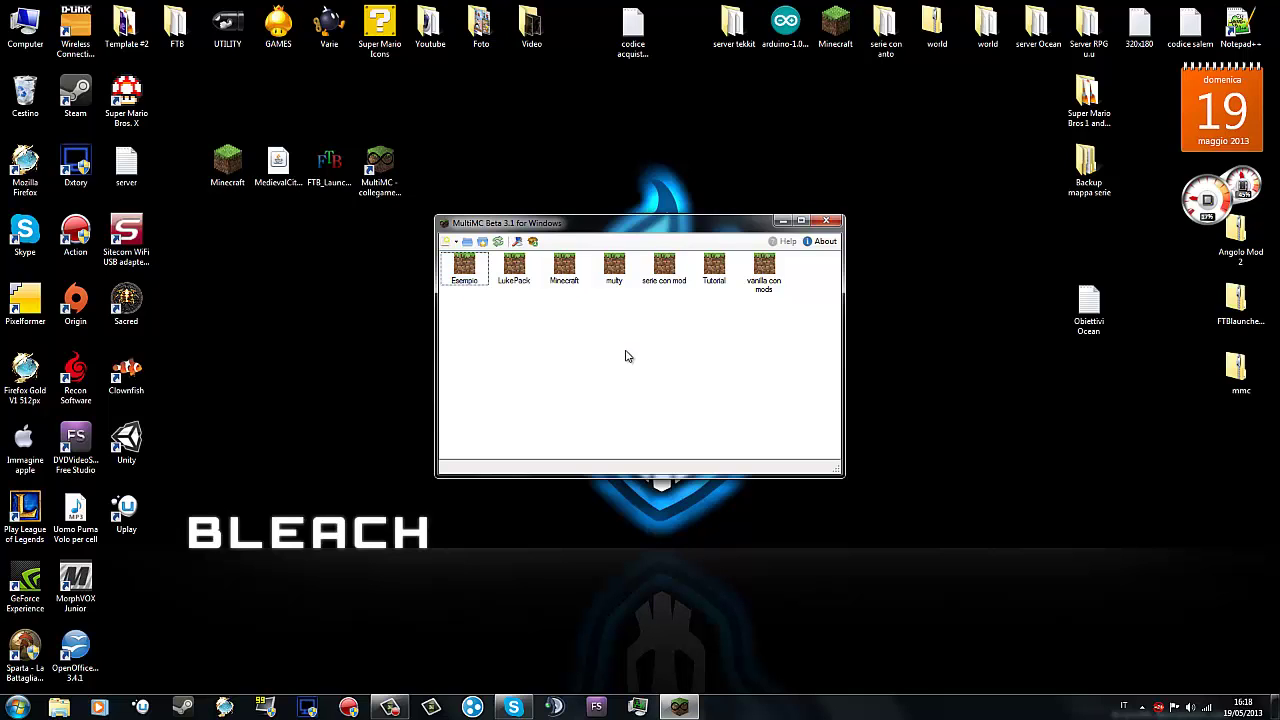
pyautogui.rightClick(466, 264)
pyautogui.click(517, 413)
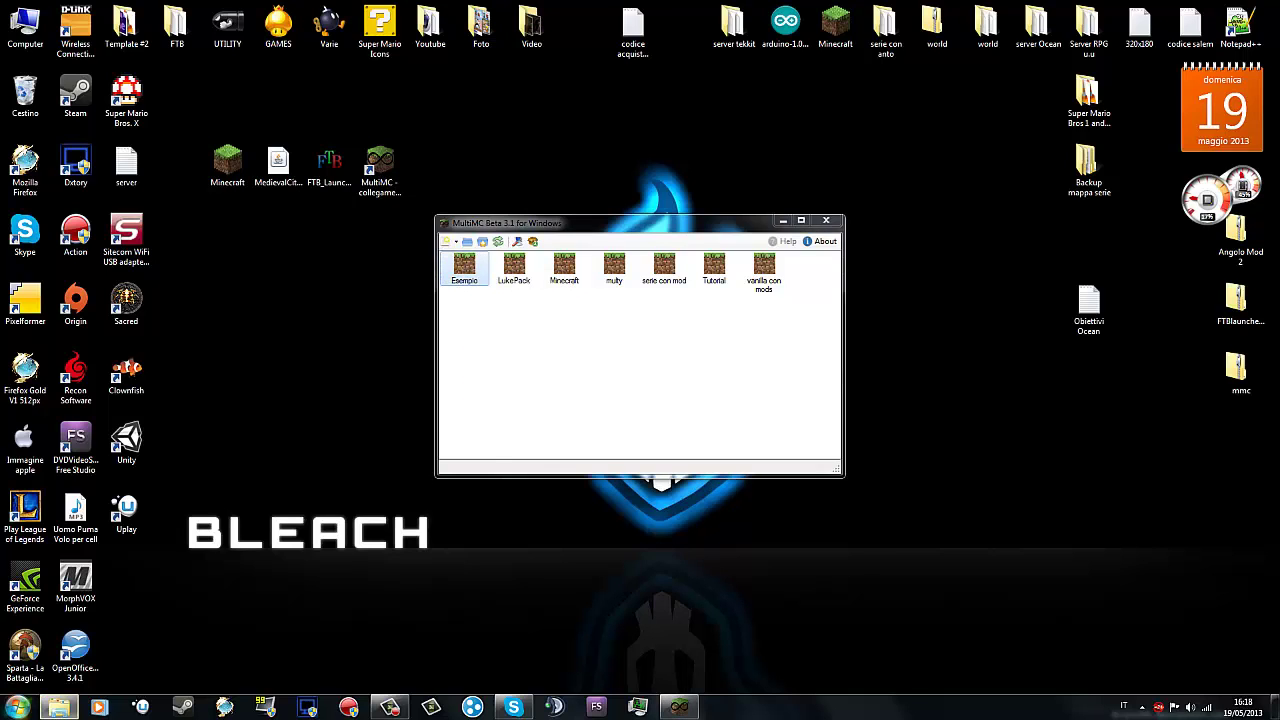
pyautogui.click(17, 707)
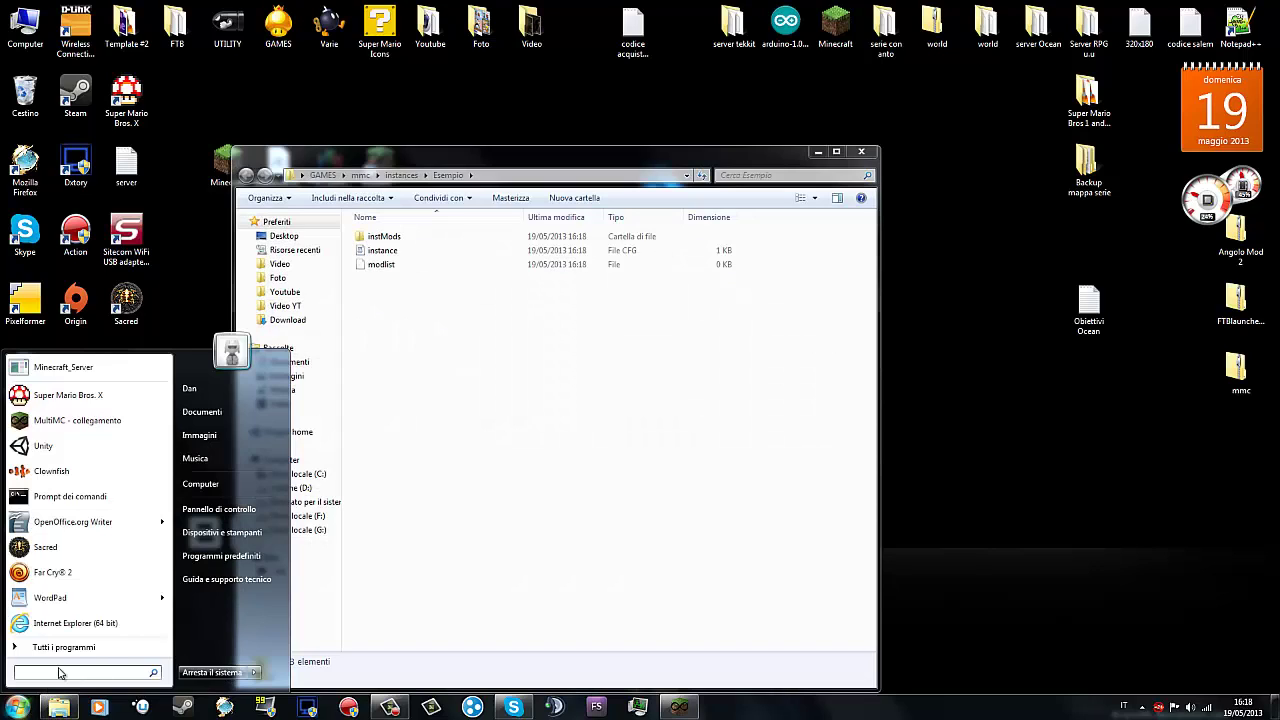
# Paste the .minecraft folder from AppData Roaming into the Esempio folder, then close Explorer
pyautogui.write('%appdata')
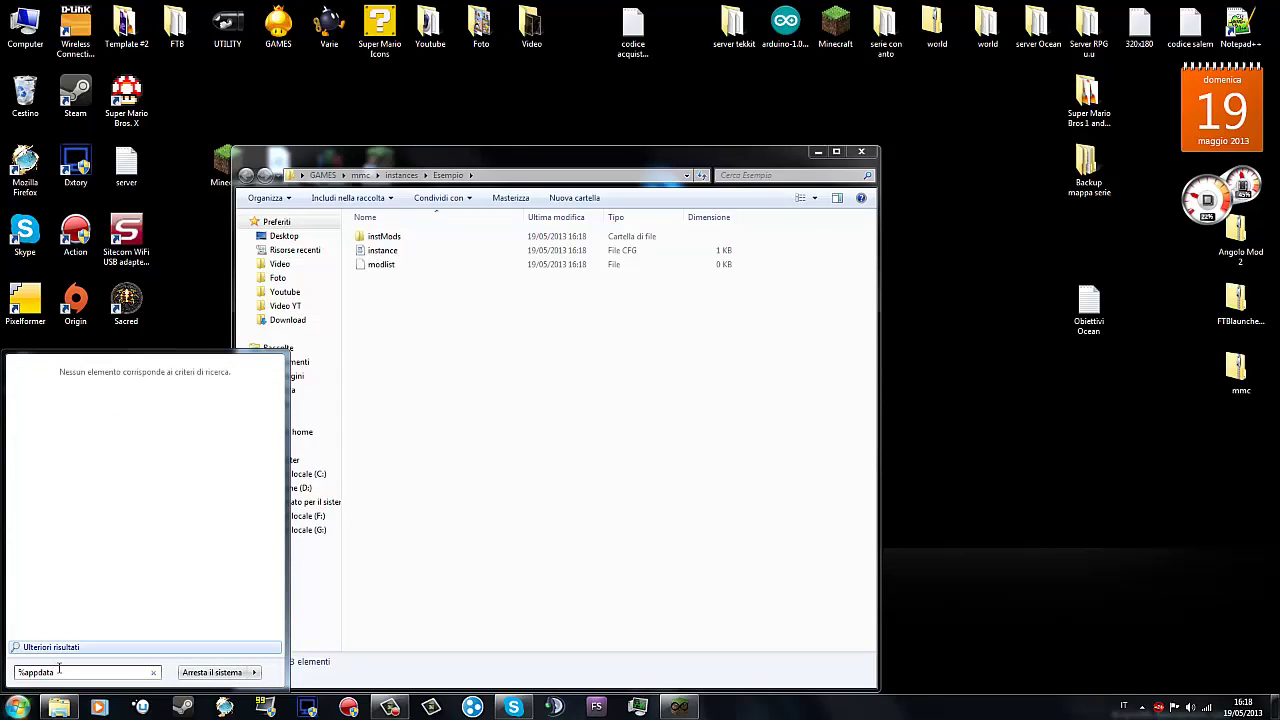
pyautogui.write('%')
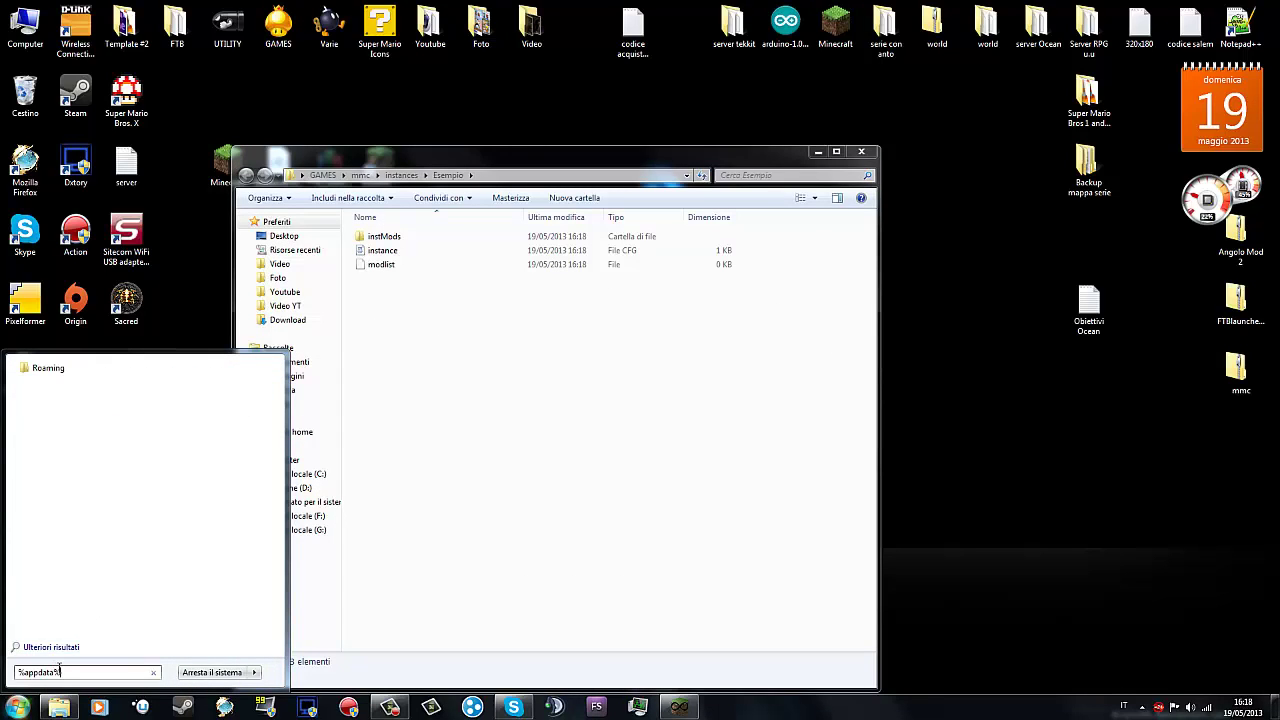
pyautogui.press('Return')
pyautogui.click(388, 251)
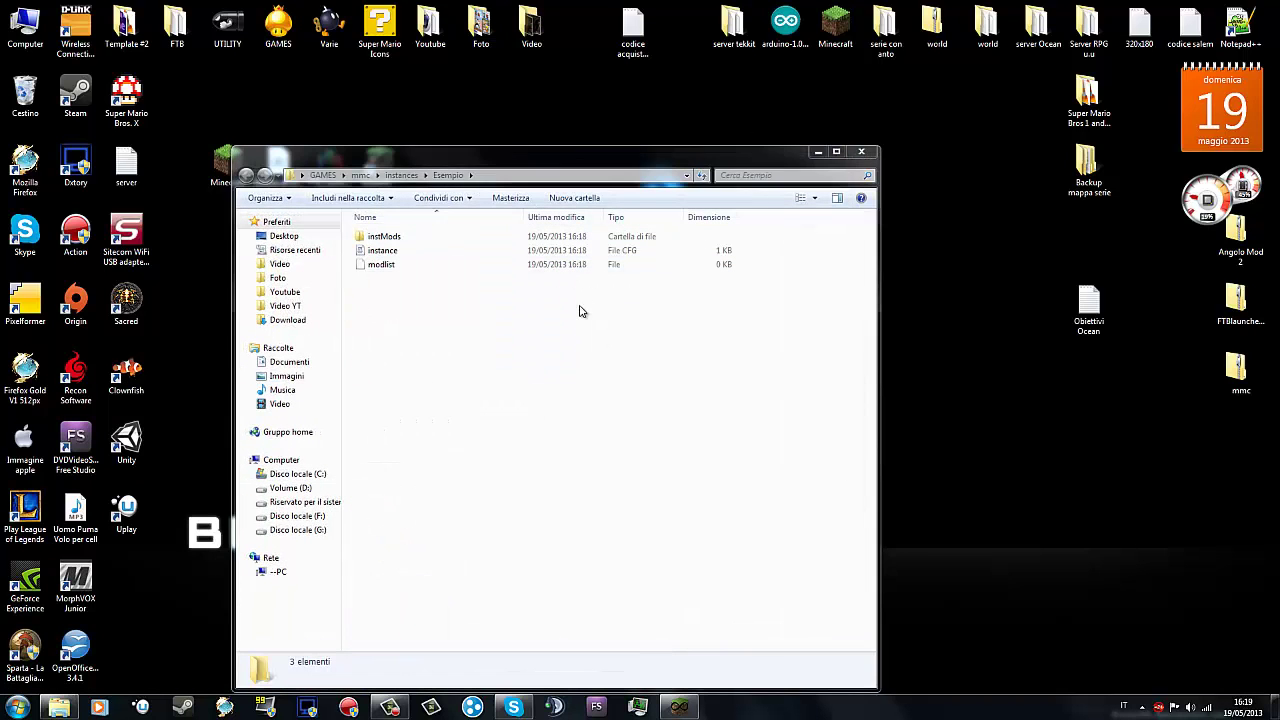
pyautogui.hotkey('ctrl', 'v')
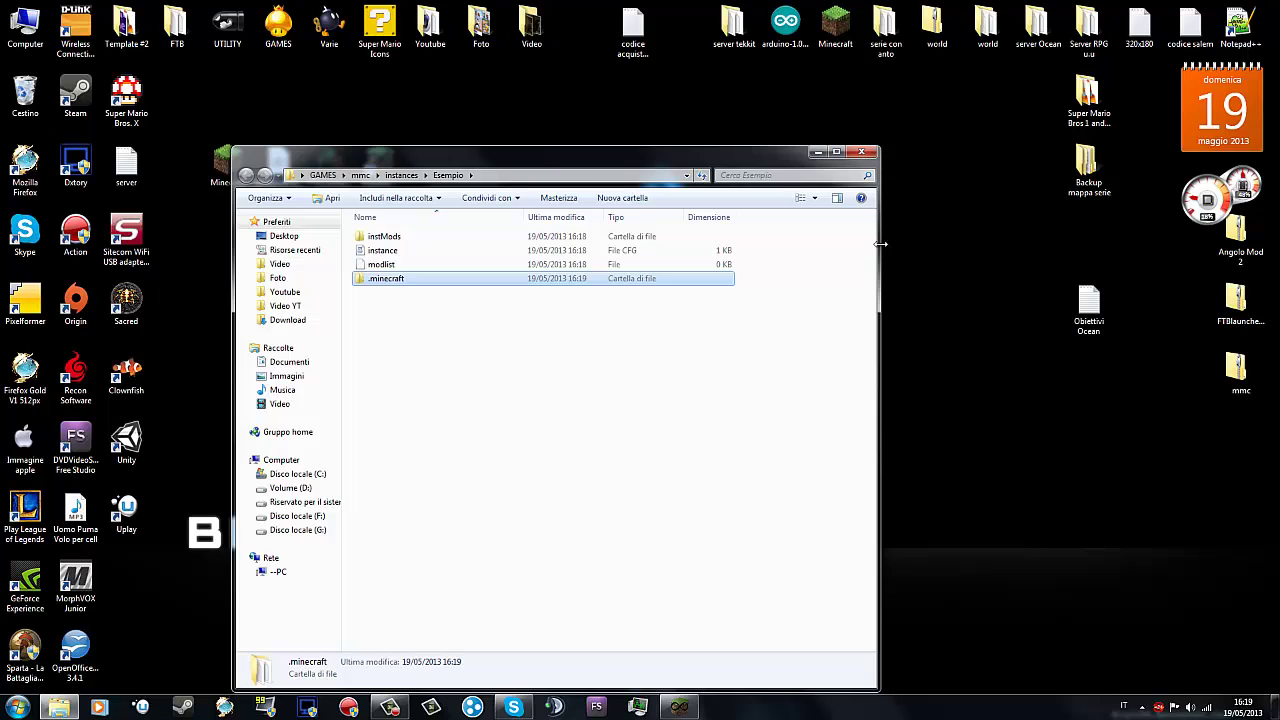
pyautogui.moveTo(877, 244); pyautogui.dragTo(807, 244)
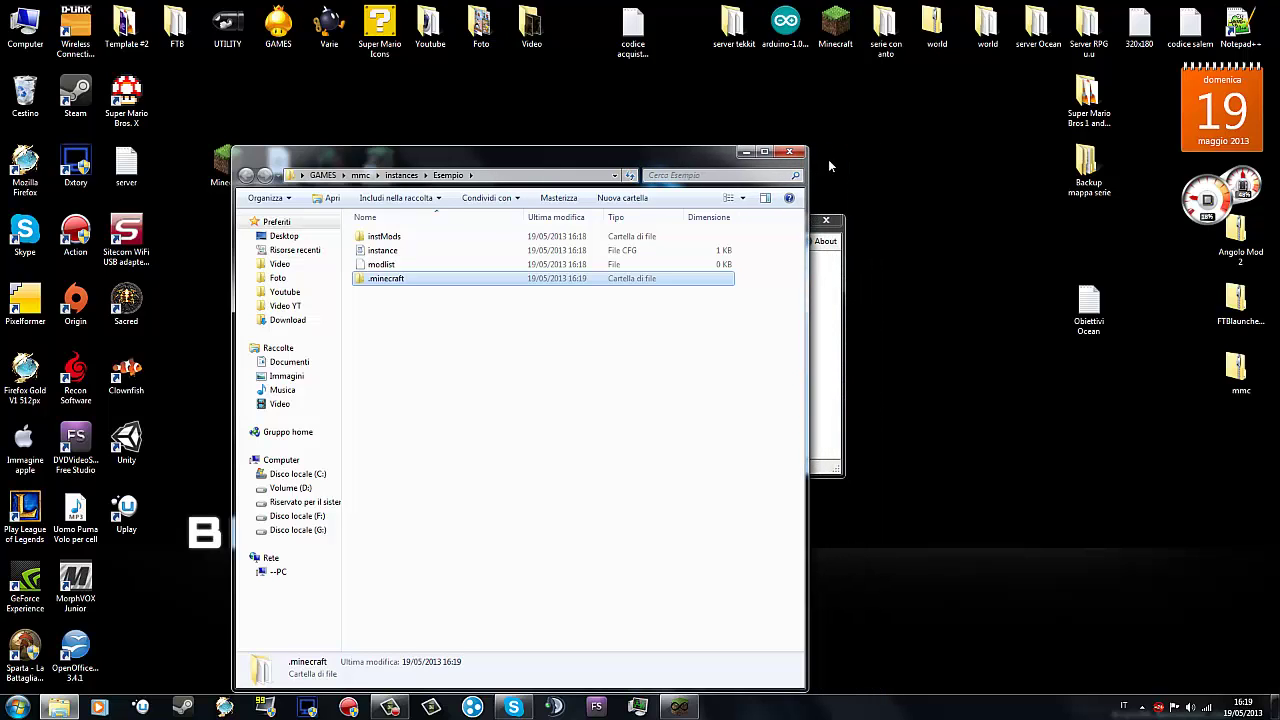
pyautogui.click(791, 152)
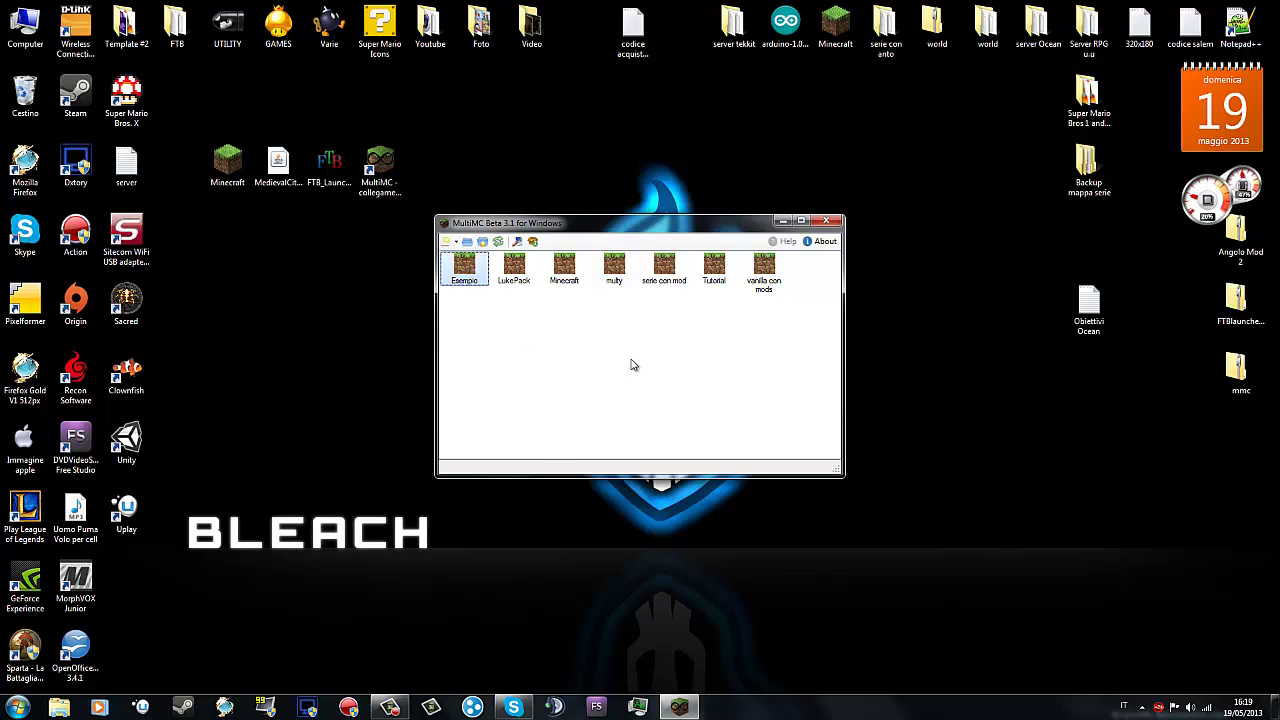
# Play Esempio offline, close the crashed game and console, then relaunch Esempio for login
pyautogui.rightClick(457, 268)
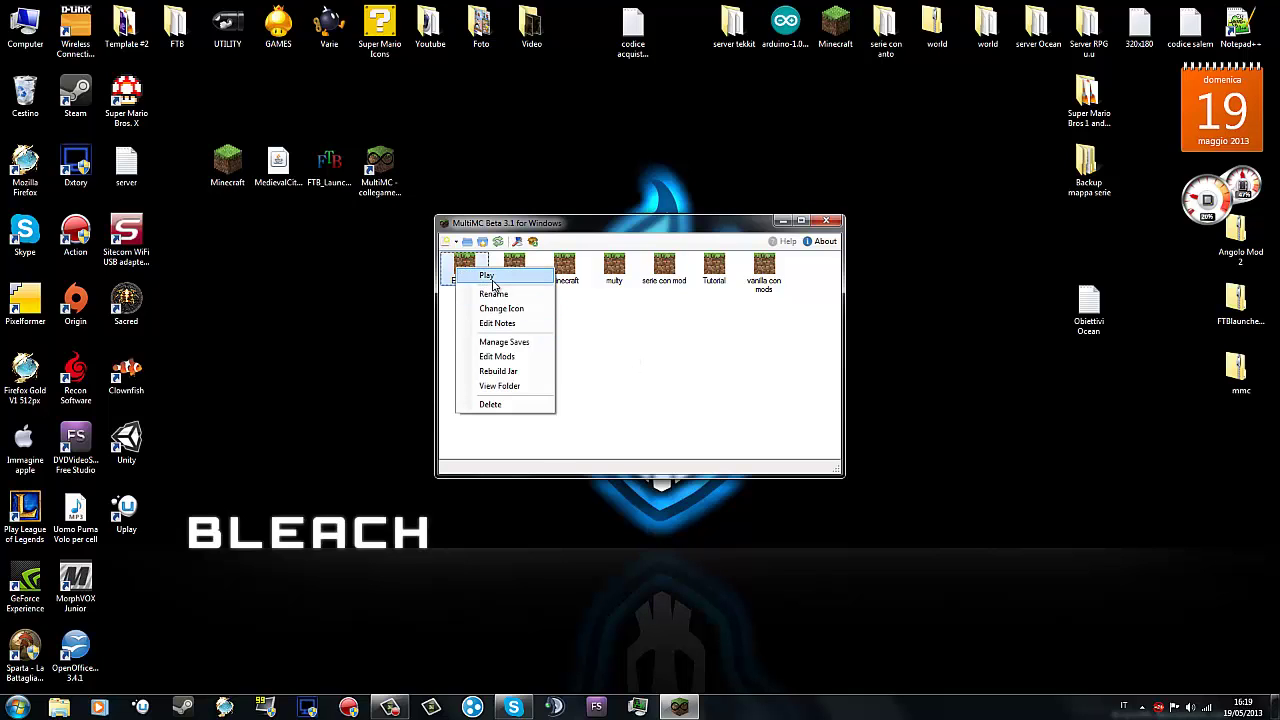
pyautogui.click(492, 279)
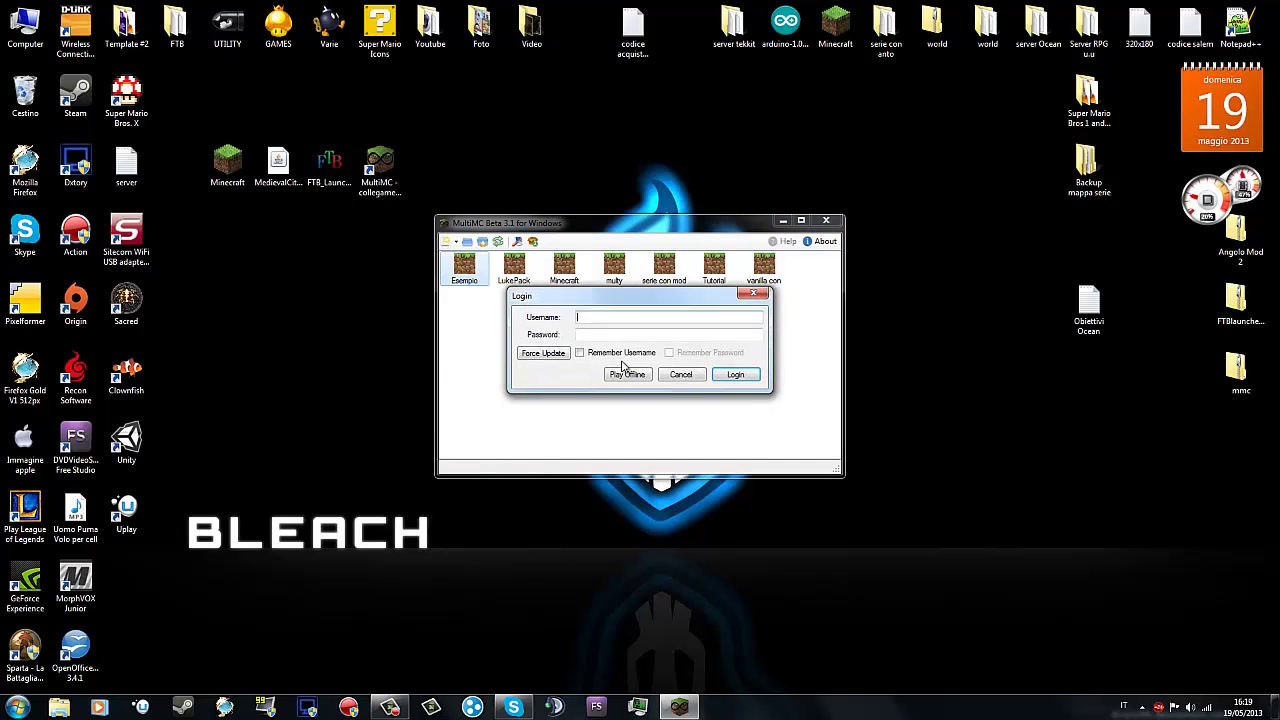
pyautogui.click(625, 378)
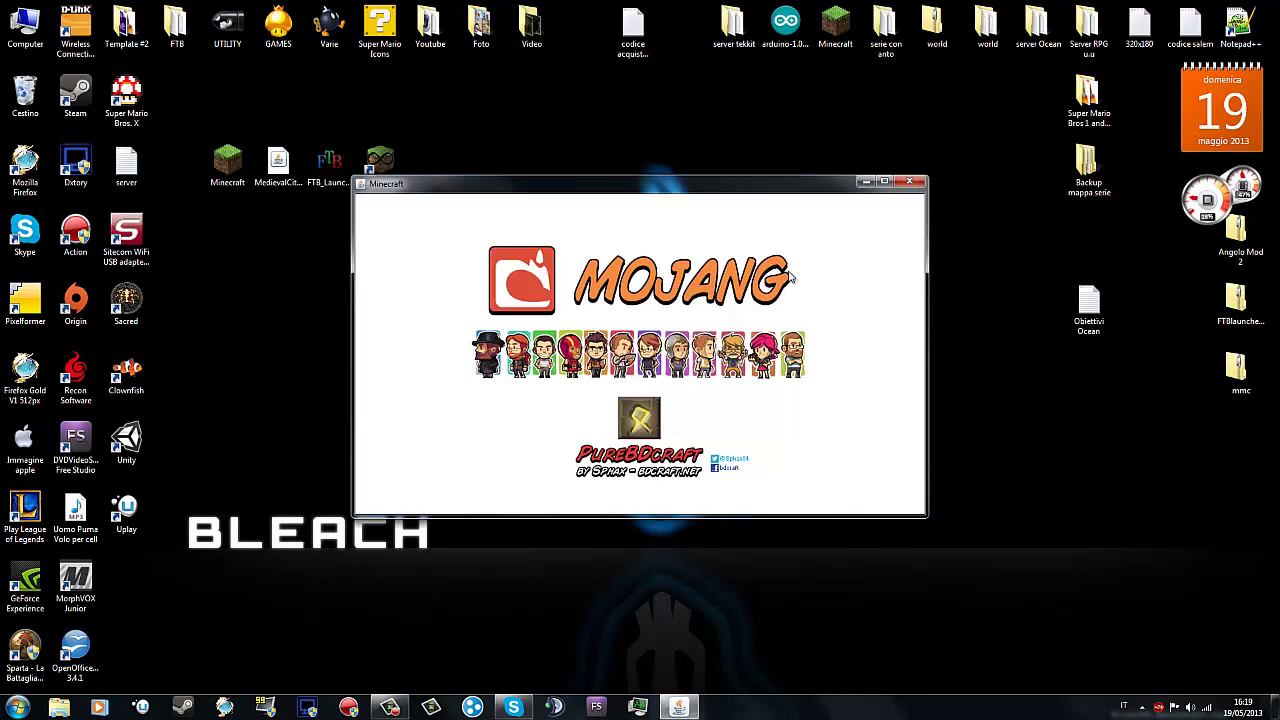
pyautogui.click(918, 185)
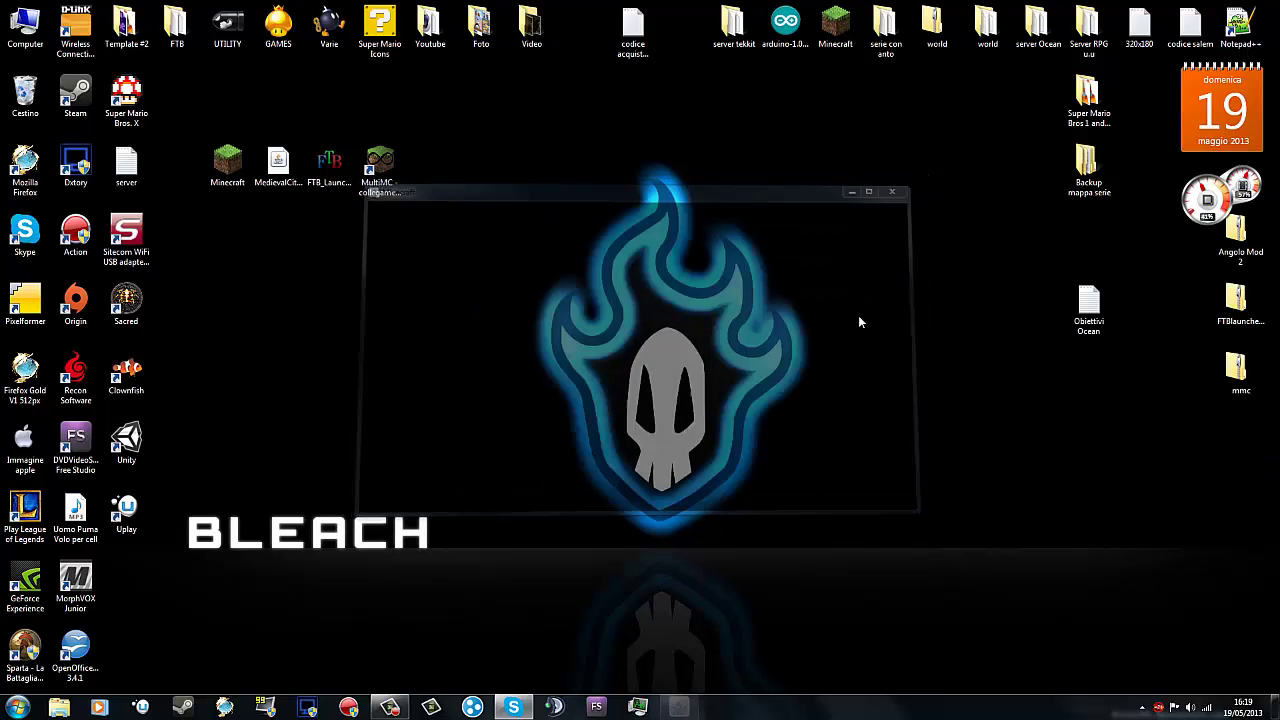
pyautogui.click(806, 432)
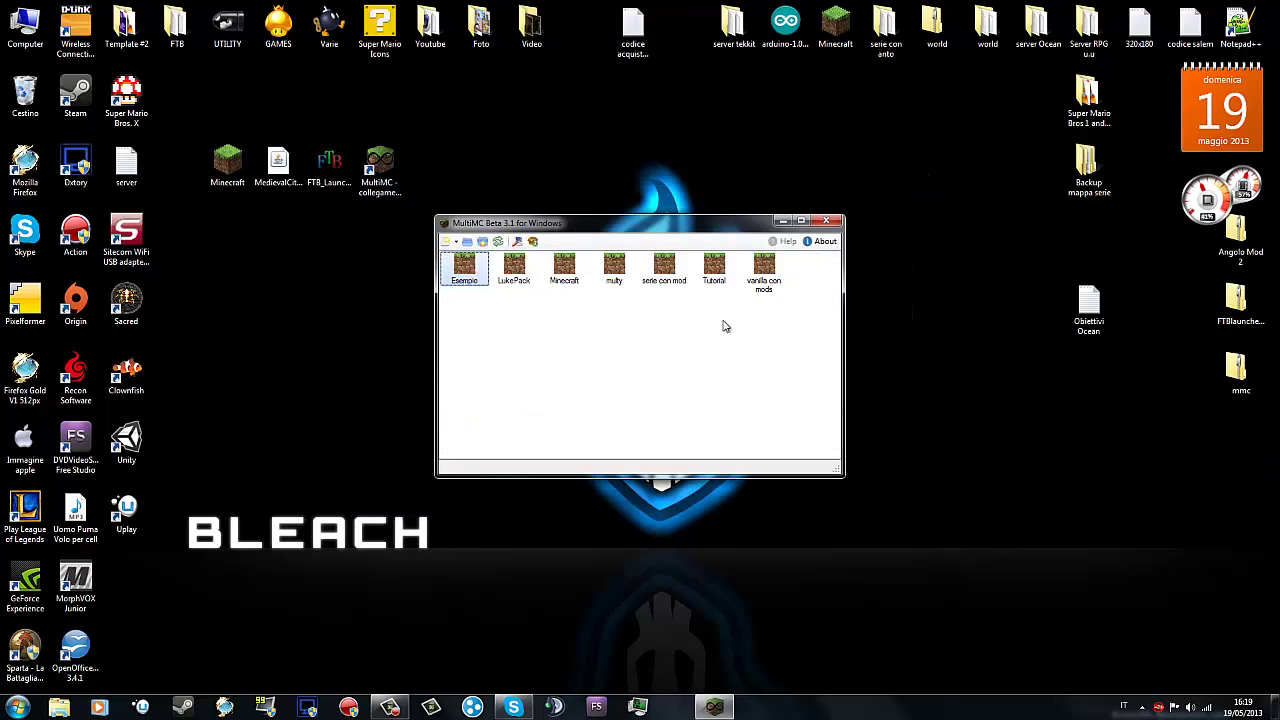
pyautogui.doubleClick(462, 266)
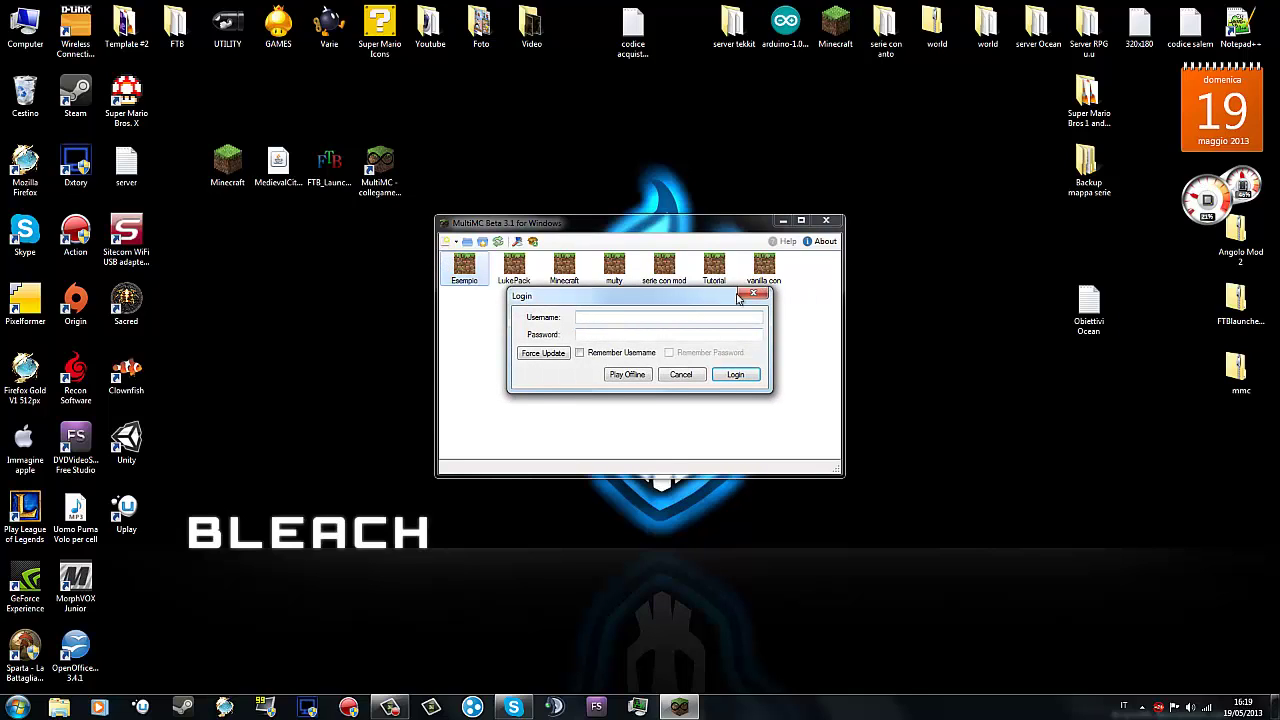
# Enter test values in the Username and Password fields, then clear both fields
pyautogui.click(608, 335)
pyautogui.write('dsaddsa')
pyautogui.doubleClick(645, 317)
pyautogui.press('BackSpace')
pyautogui.click(641, 335)
pyautogui.write('****')
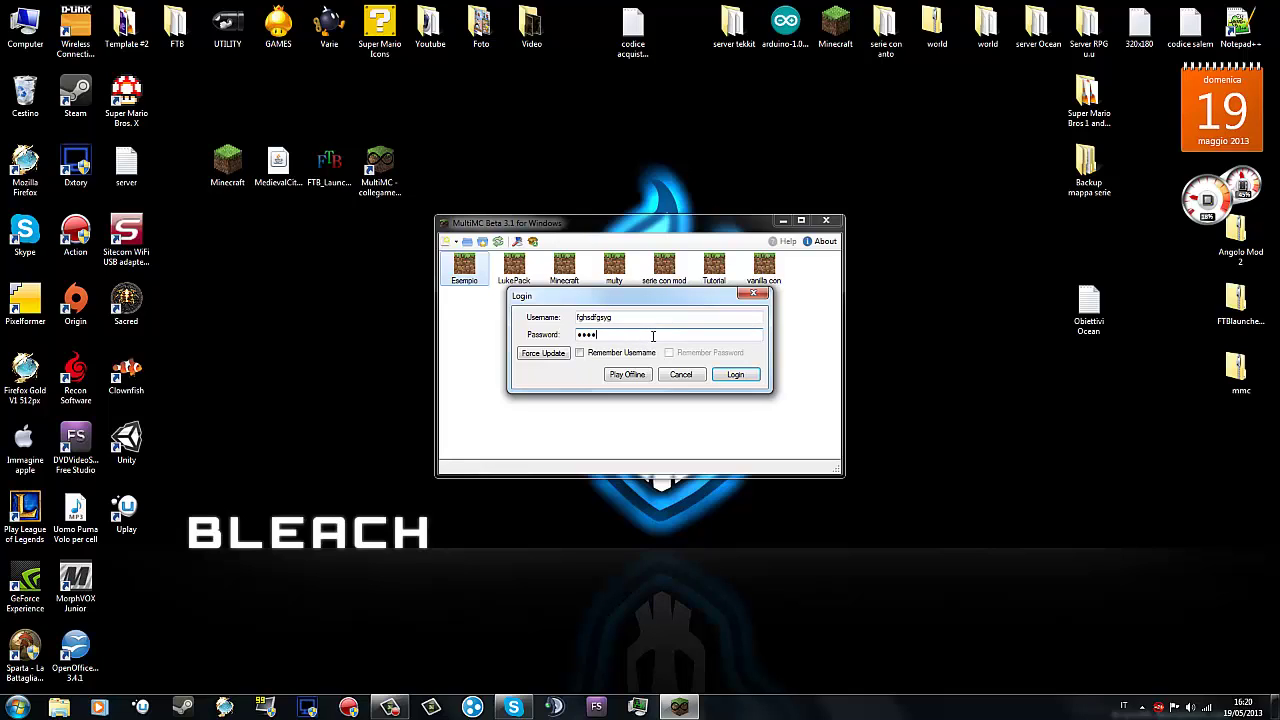
pyautogui.write('**')
pyautogui.click(727, 378)
pyautogui.press('BackSpace')
pyautogui.doubleClick(594, 318)
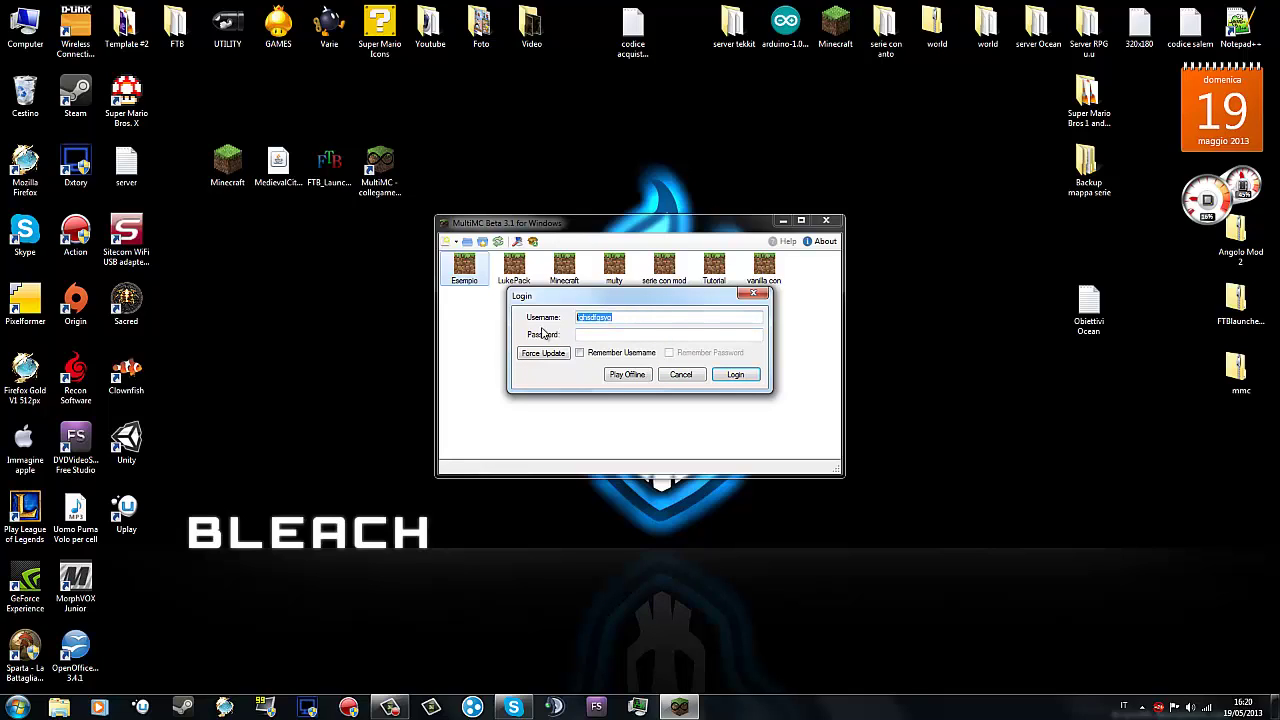
pyautogui.press('BackSpace')
# Try Remember Username and Password with test credentials, clear and untick everything, then cancel
pyautogui.click(598, 353)
pyautogui.click(614, 318)
pyautogui.write('dfadfsf')
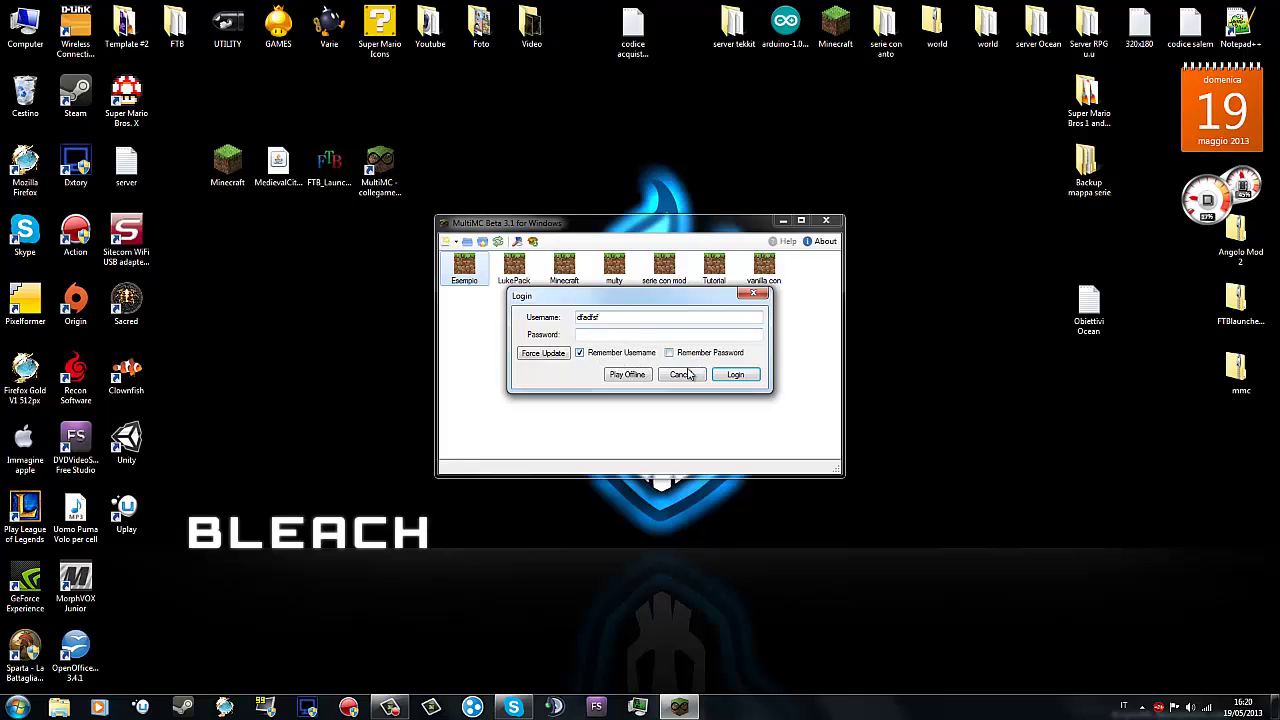
pyautogui.click(609, 335)
pyautogui.write('a')
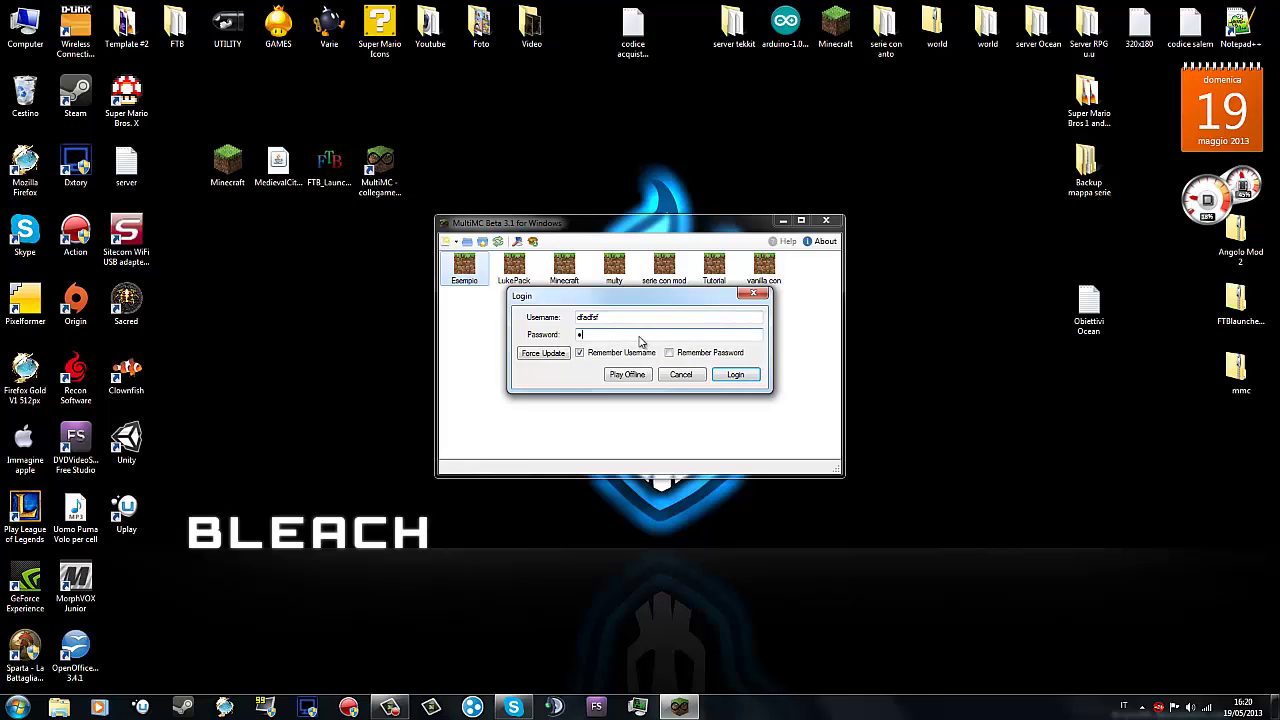
pyautogui.write('aaaaa')
pyautogui.click(669, 352)
pyautogui.hotkey('shift', 'Tab')
pyautogui.hotkey('shift', 'Tab')
pyautogui.press('BackSpace')
pyautogui.hotkey('shift', 'Tab')
pyautogui.press('BackSpace')
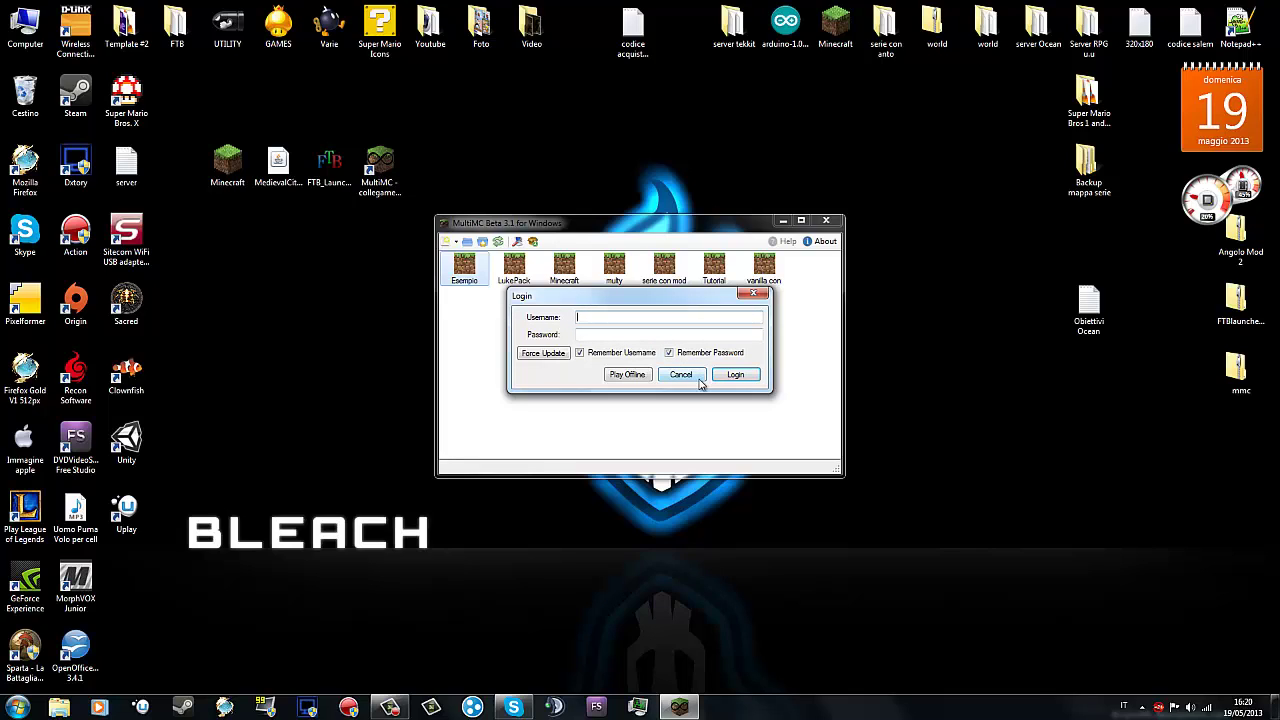
pyautogui.click(594, 354)
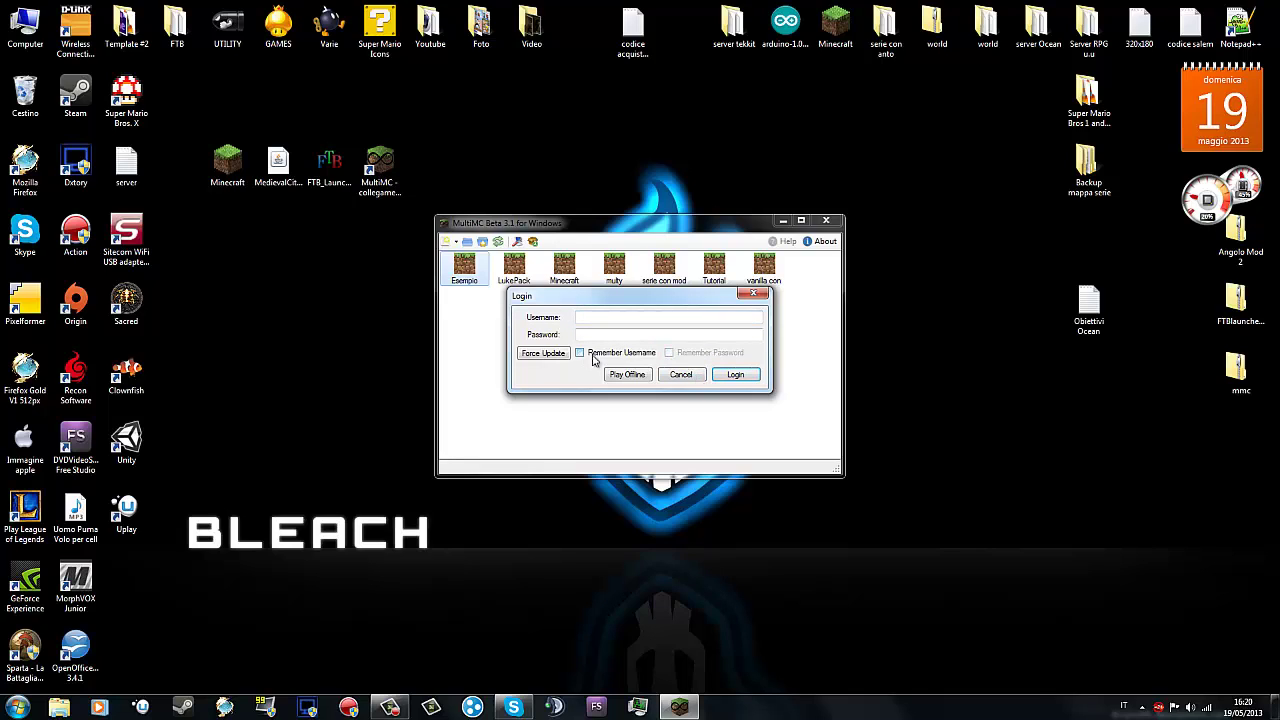
pyautogui.click(693, 378)
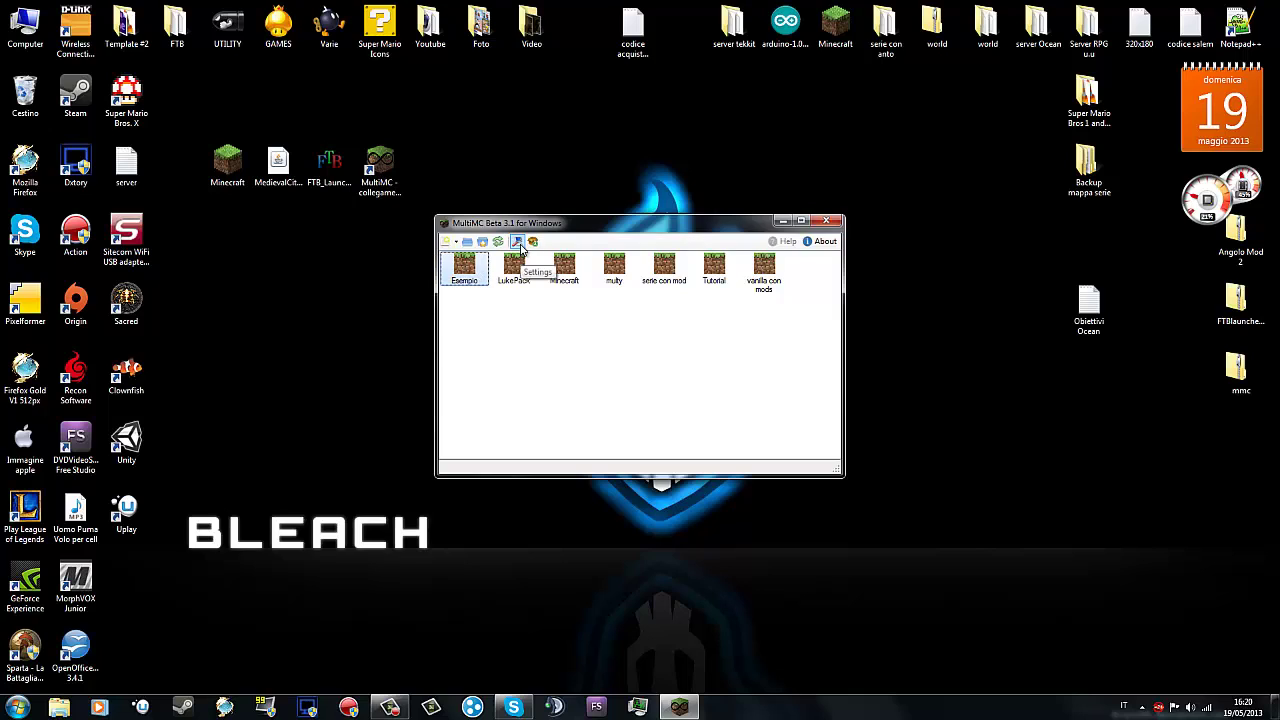
pyautogui.click(518, 243)
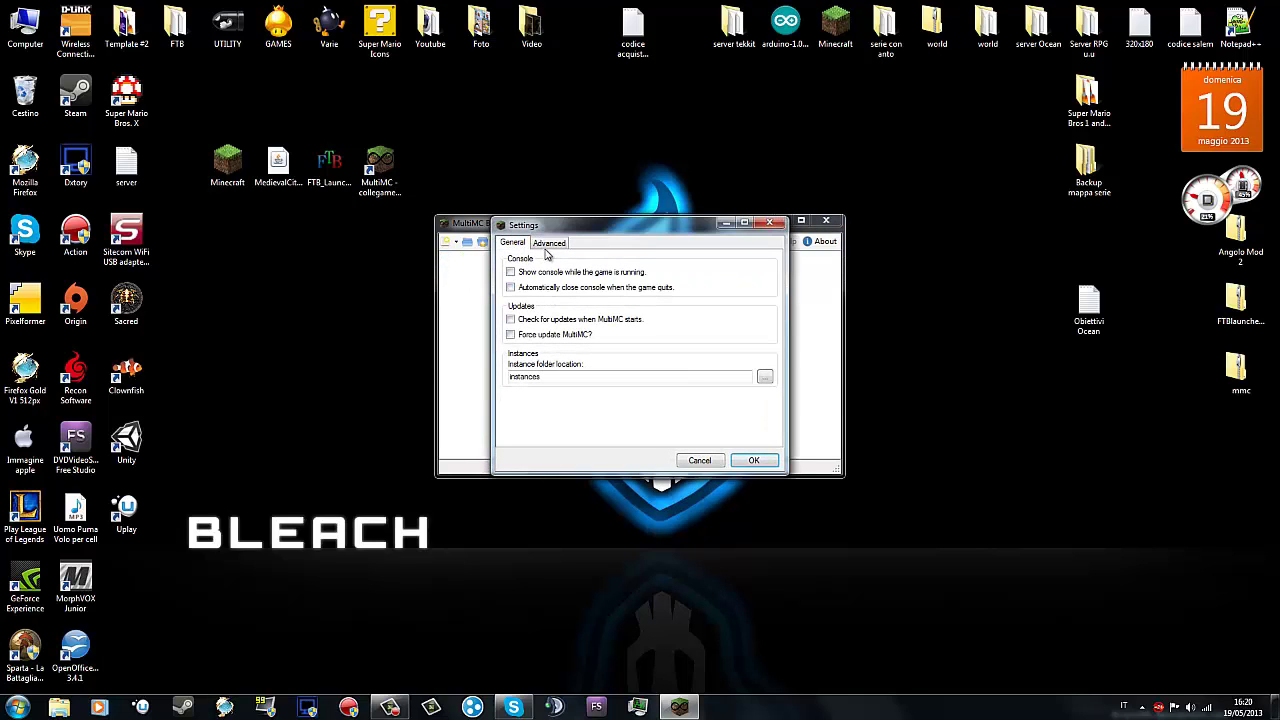
pyautogui.click(552, 245)
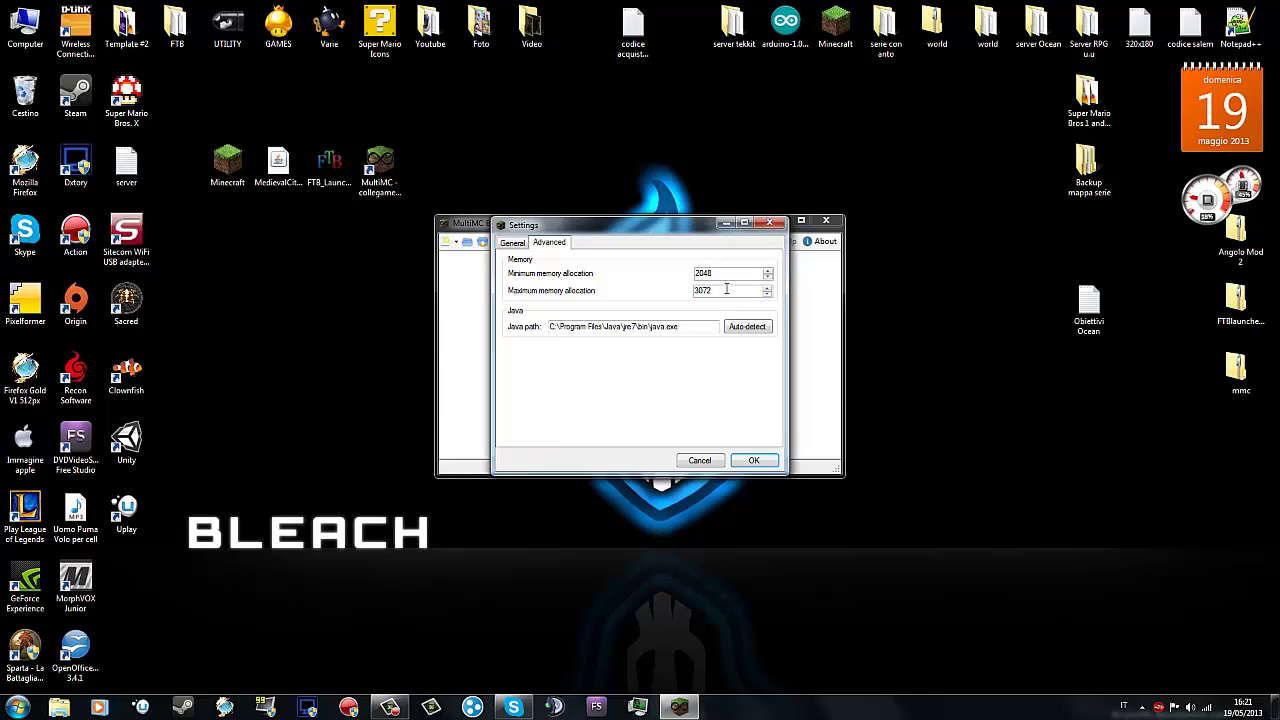
pyautogui.click(744, 462)
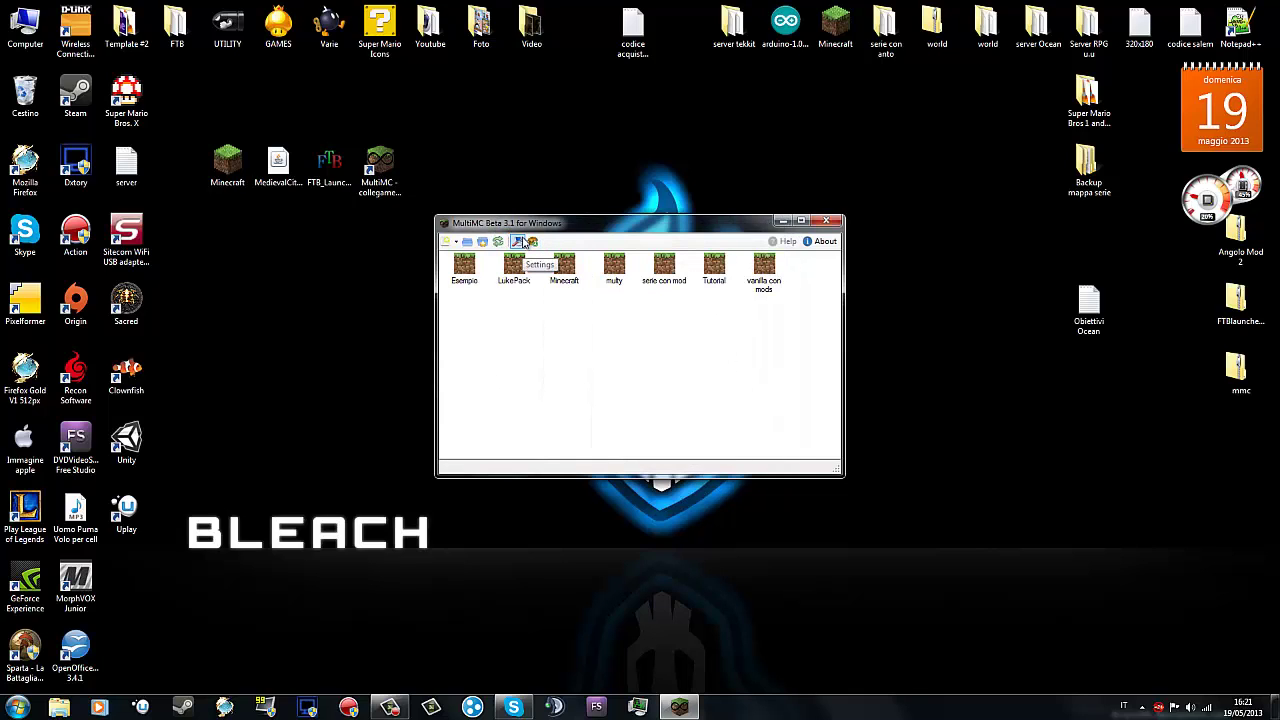
# Delete Esempio and confirm, leaving six instances including LukePack, multy and Tutorial
pyautogui.rightClick(472, 266)
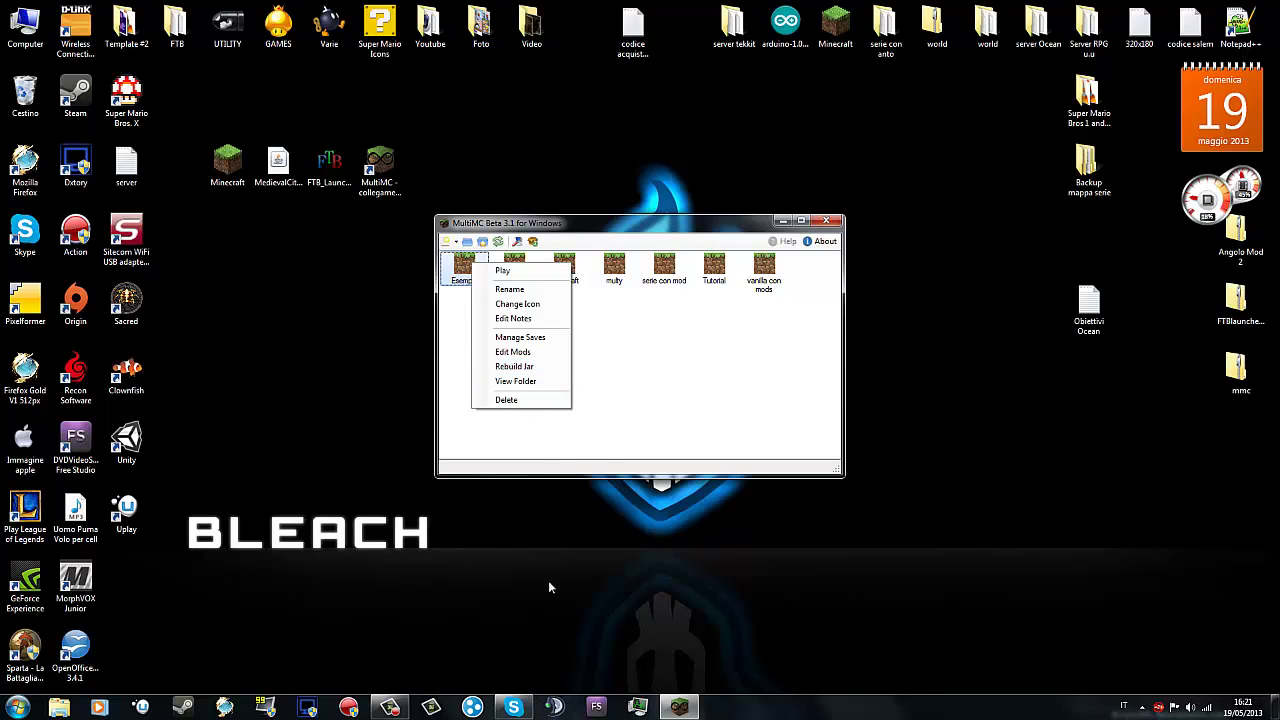
pyautogui.click(636, 384)
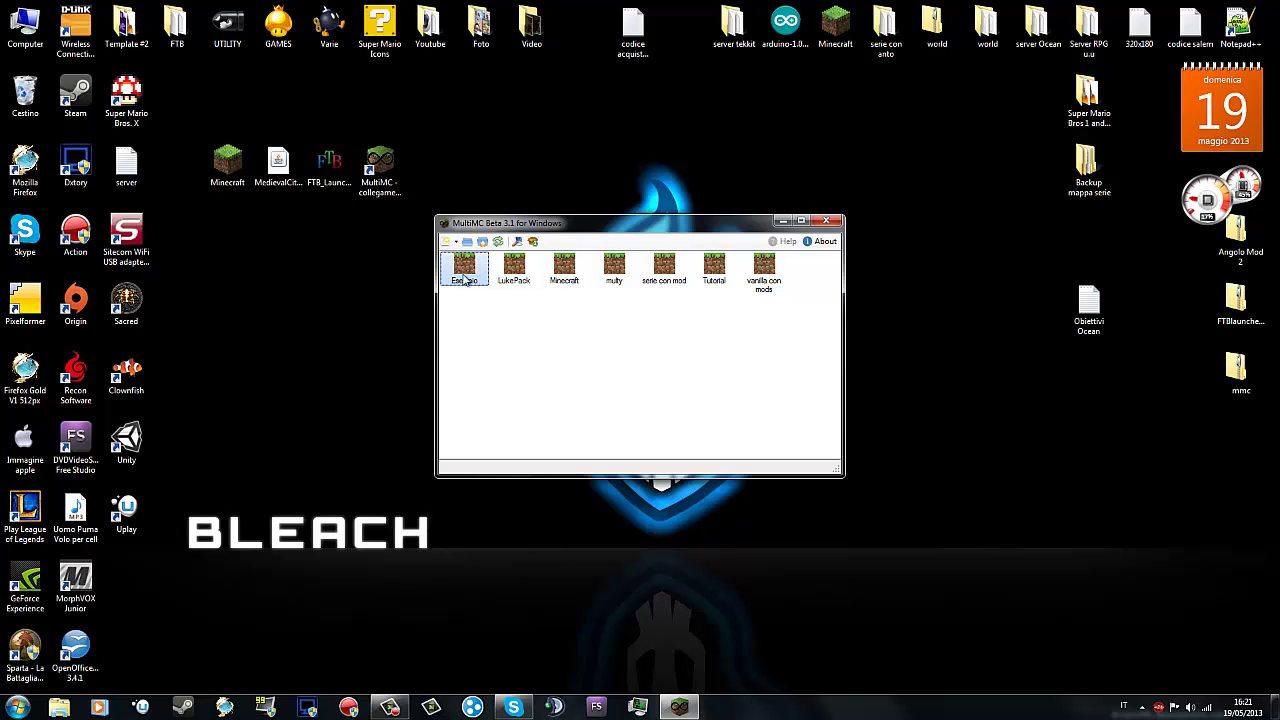
pyautogui.rightClick(465, 279)
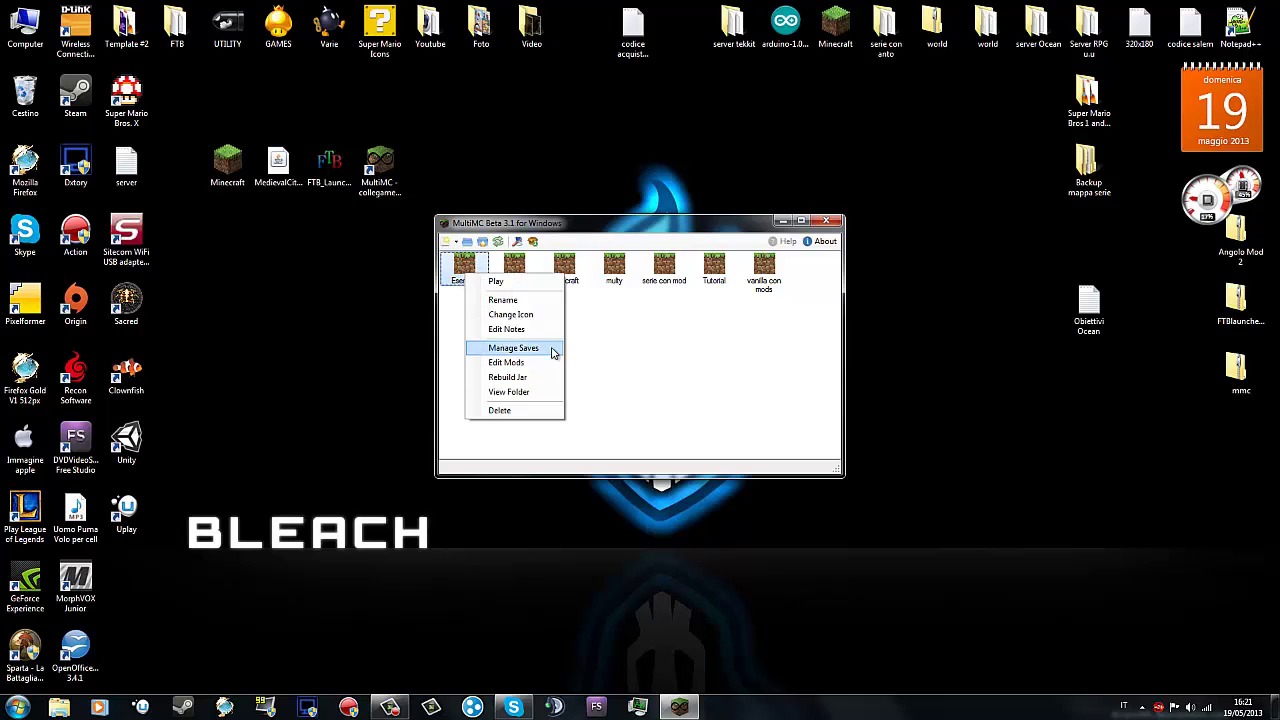
pyautogui.click(518, 418)
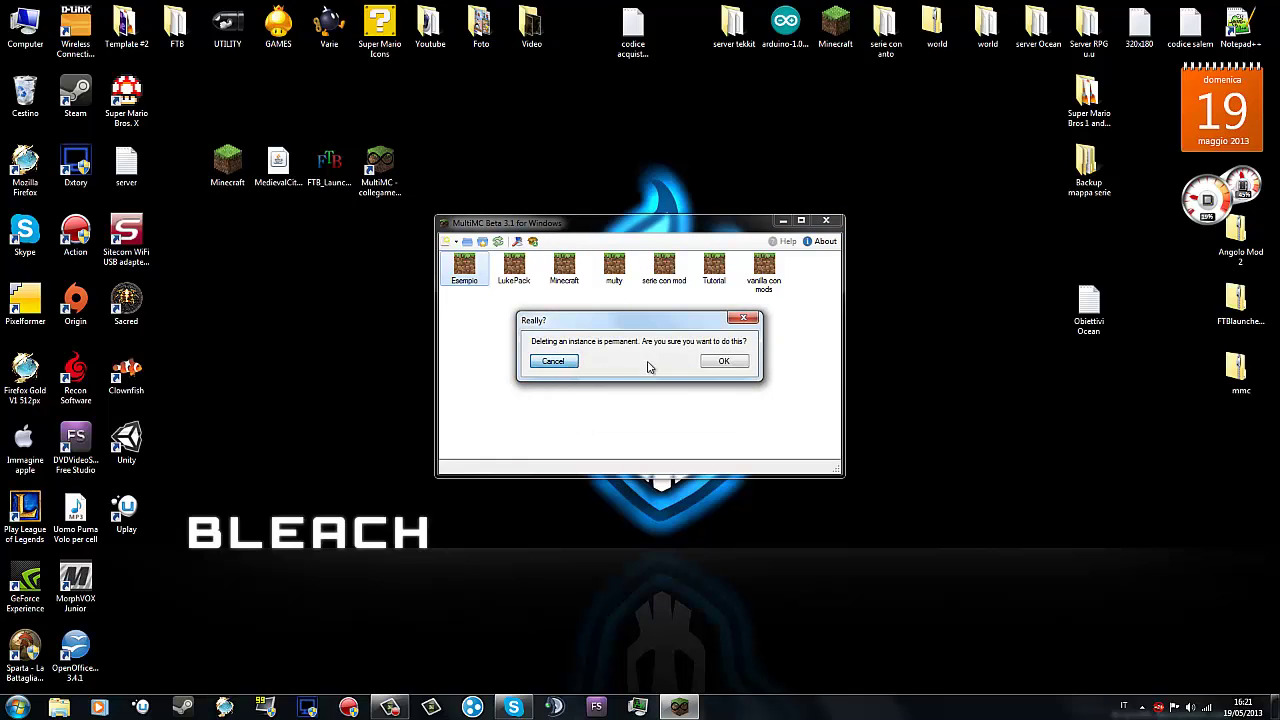
pyautogui.click(728, 363)
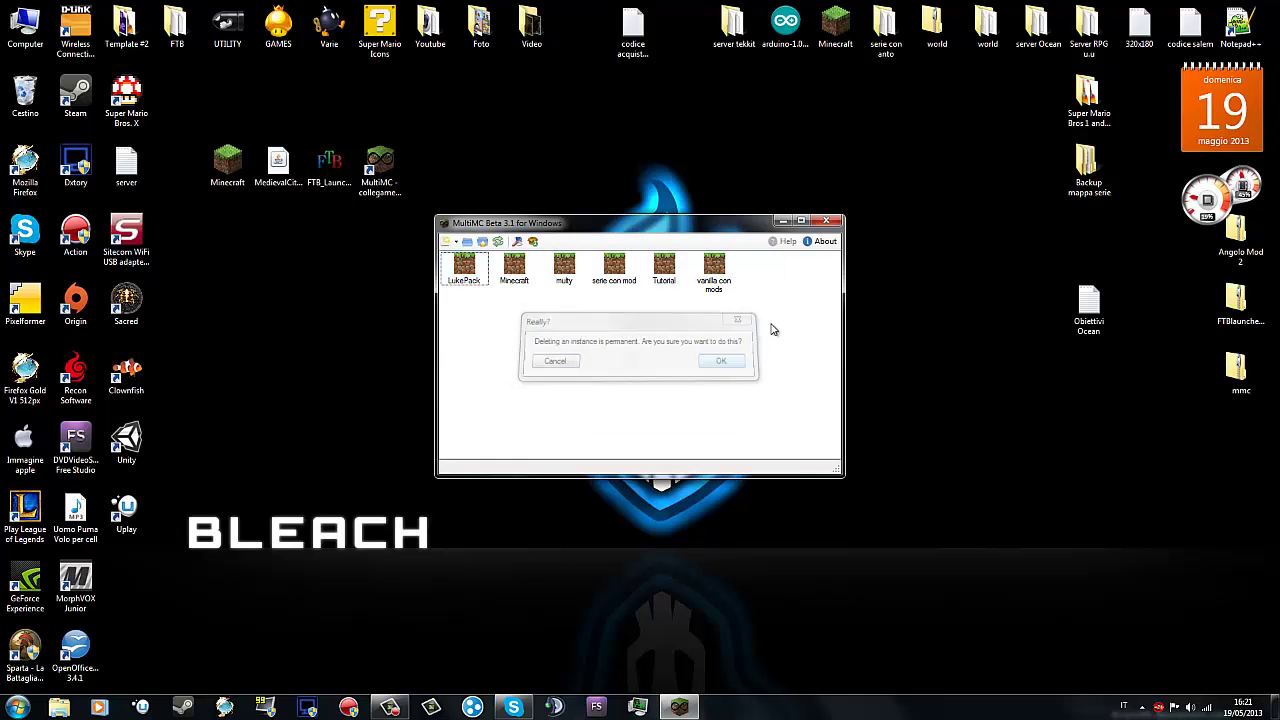